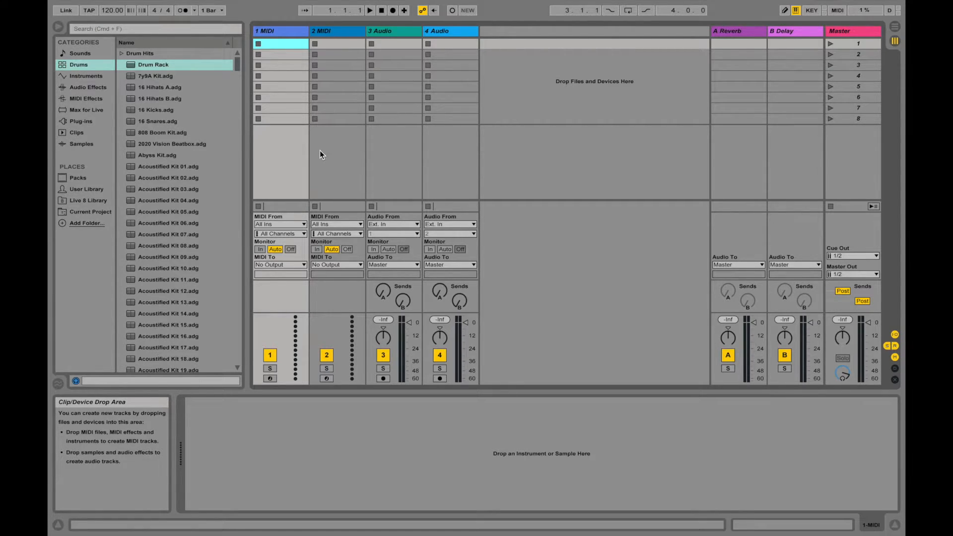
# Delete the 2 MIDI, 3 Audio and 4 Audio tracks and both return tracks, Reverb and Delay.
pyautogui.click(339, 33)
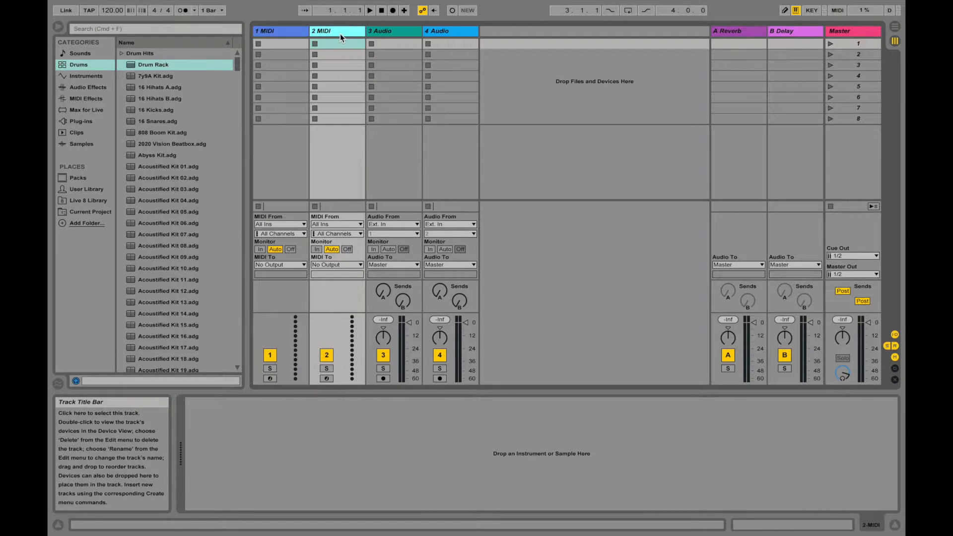
pyautogui.keyDown('shift'); pyautogui.click(459, 31); pyautogui.keyUp('shift')
pyautogui.press('Delete')
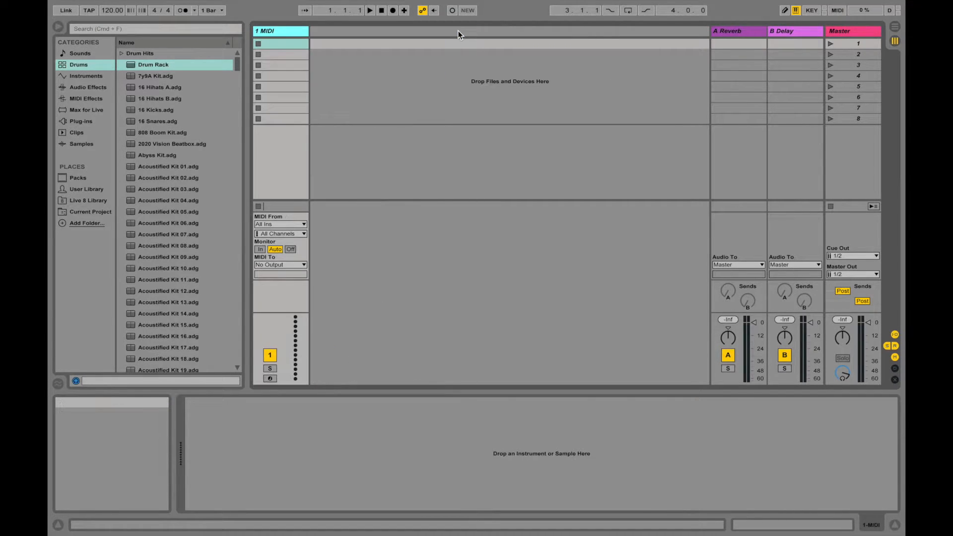
pyautogui.click(738, 33)
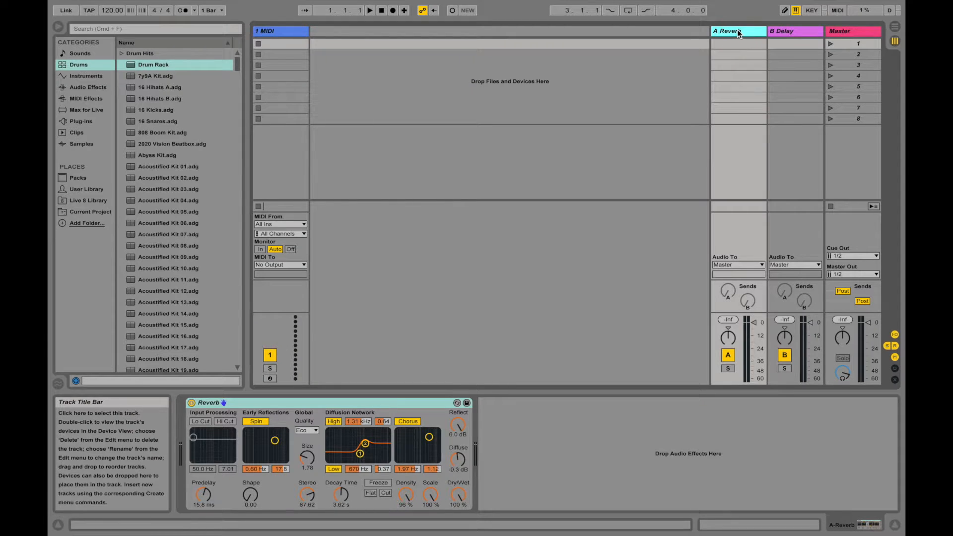
pyautogui.press('Delete')
pyautogui.press('Delete')
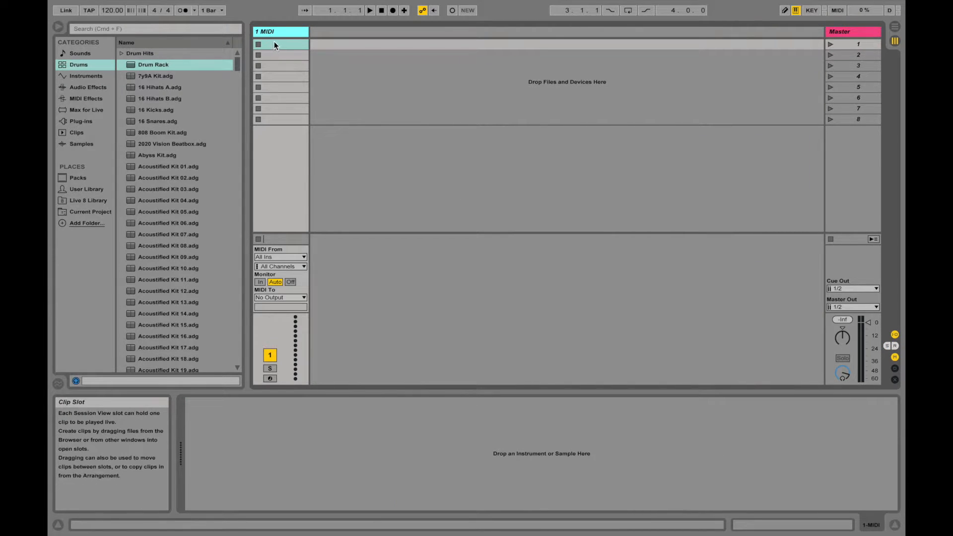
# Load an empty Drum Rack on the remaining MIDI track, show its chain list and create a chain in it.
pyautogui.doubleClick(148, 64)
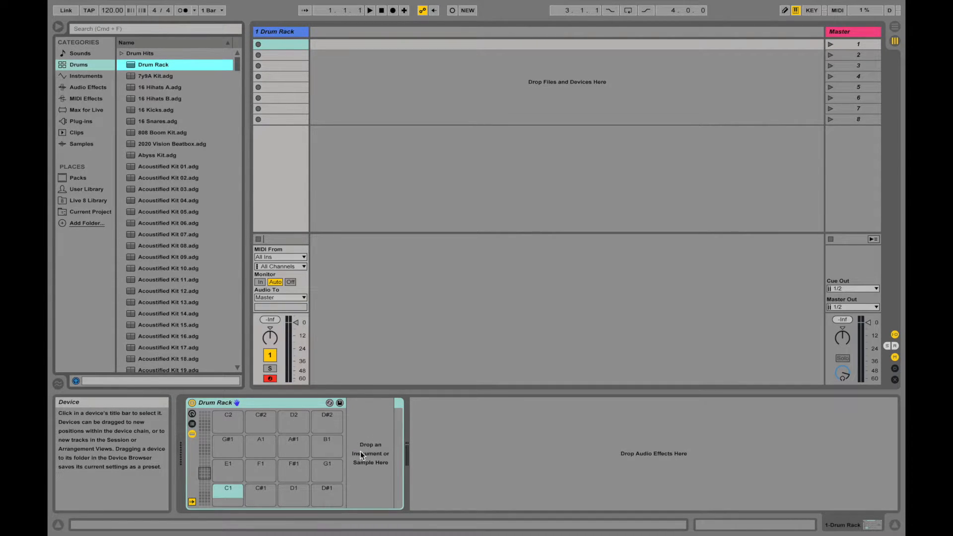
pyautogui.click(194, 424)
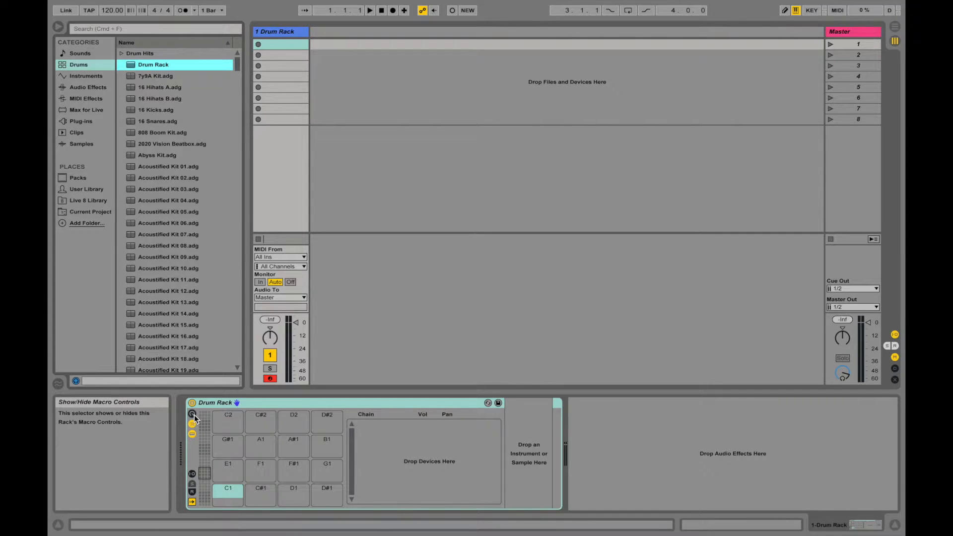
pyautogui.rightClick(378, 440)
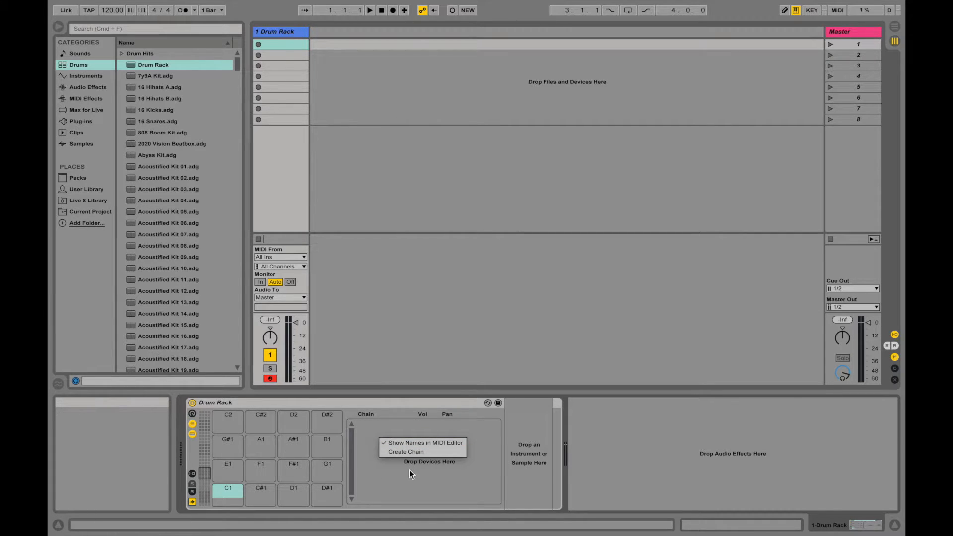
pyautogui.click(409, 452)
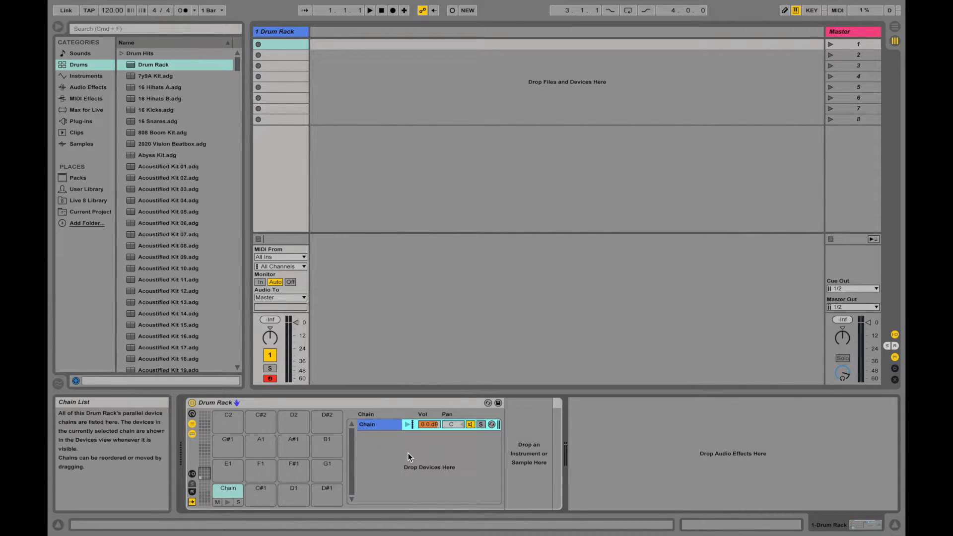
# Rename the new chain as Part 1, show the chain input/output settings and set its play note to C1.
pyautogui.click(376, 423)
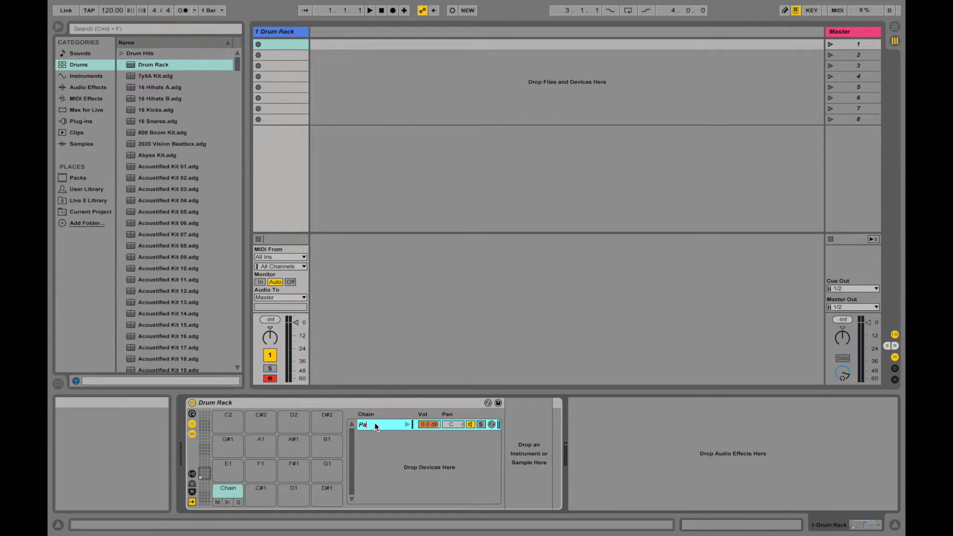
pyautogui.write('Part 1')
pyautogui.press('Return')
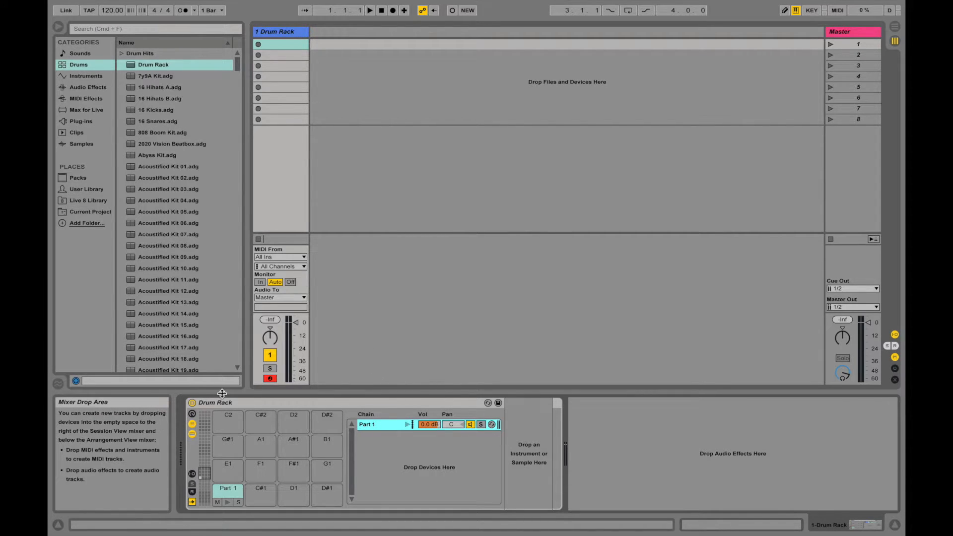
pyautogui.click(192, 474)
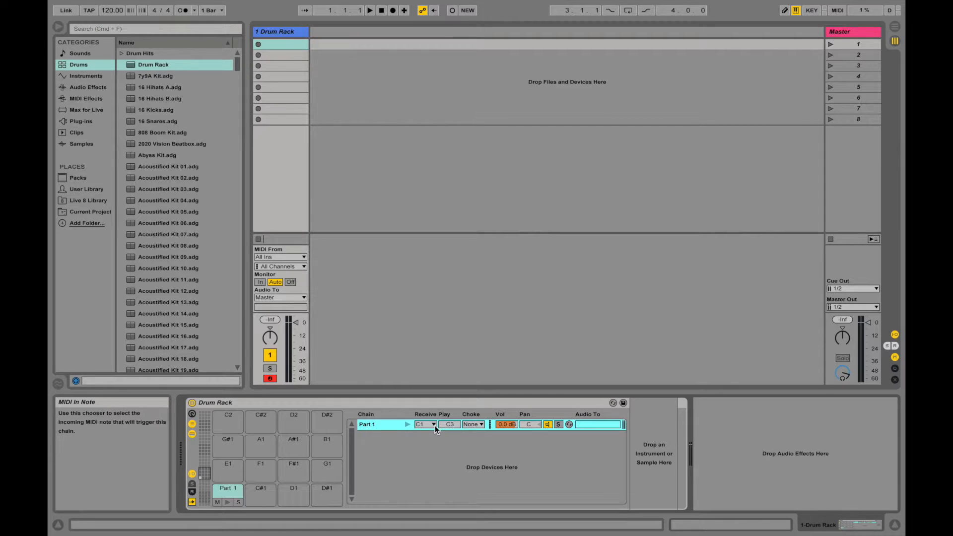
pyautogui.click(449, 426)
pyautogui.moveTo(449, 429); pyautogui.dragTo(452, 482)
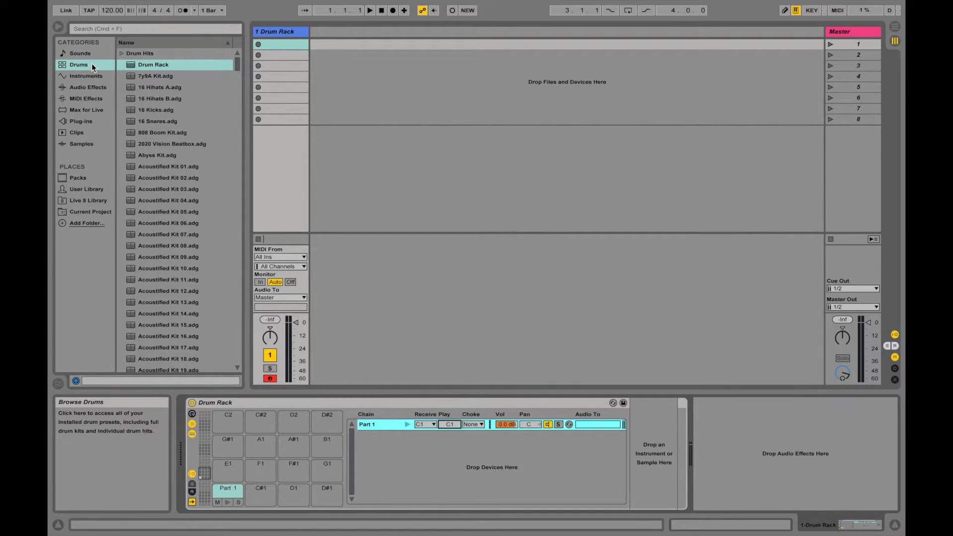
# Add an External Instrument to the Part 1 chain and send its MIDI to MIDISPORT 2x2 (Port A).
pyautogui.click(81, 76)
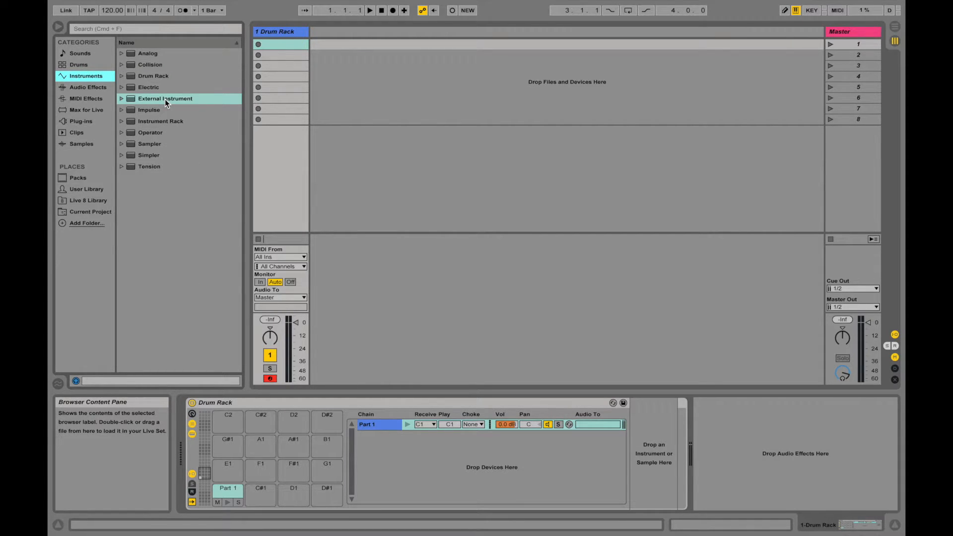
pyautogui.moveTo(163, 98); pyautogui.dragTo(640, 451)
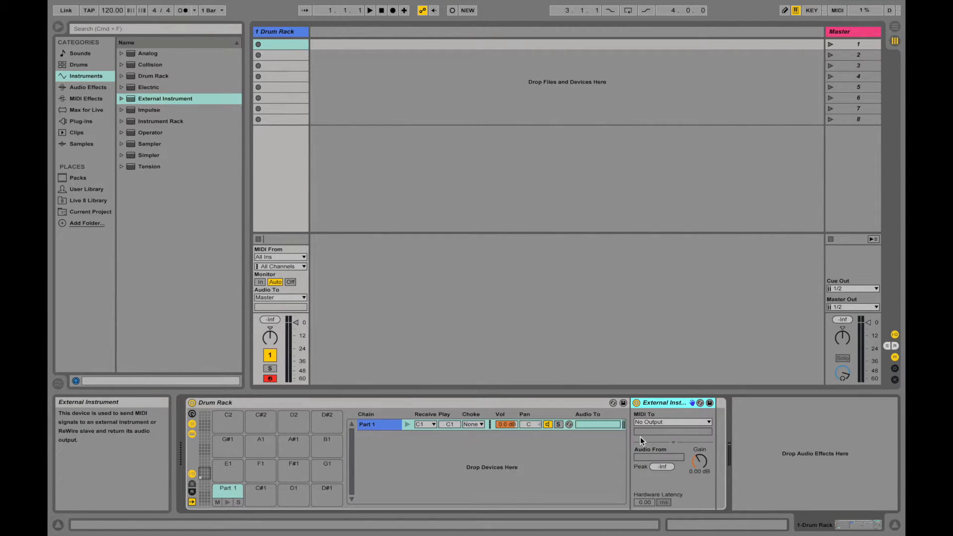
pyautogui.click(669, 421)
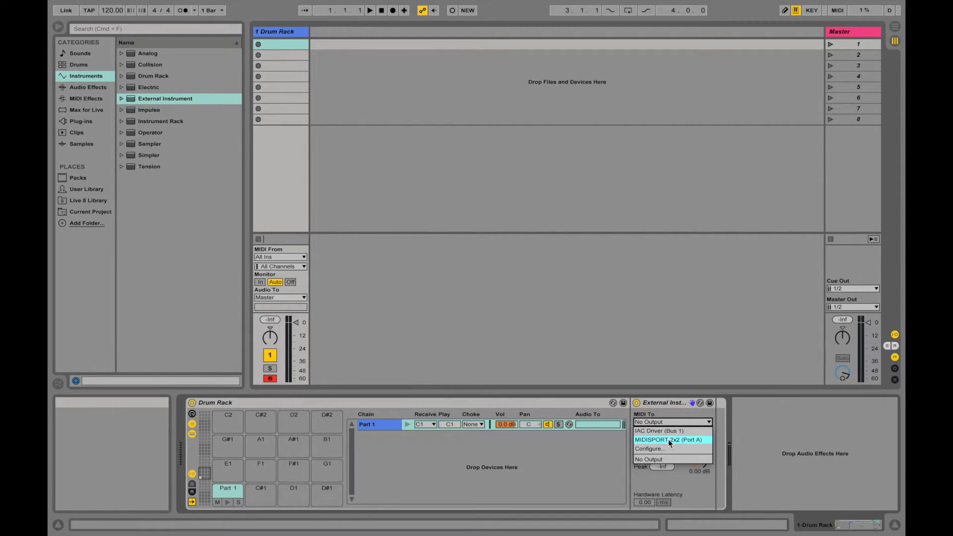
pyautogui.click(668, 439)
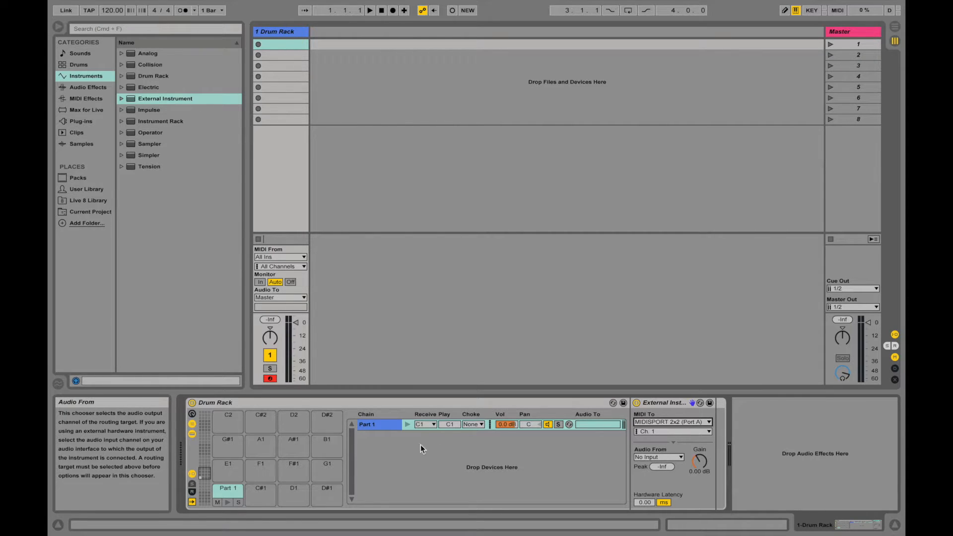
# Duplicate the Part 1 chain and rename the copy as Part 2.
pyautogui.click(379, 426)
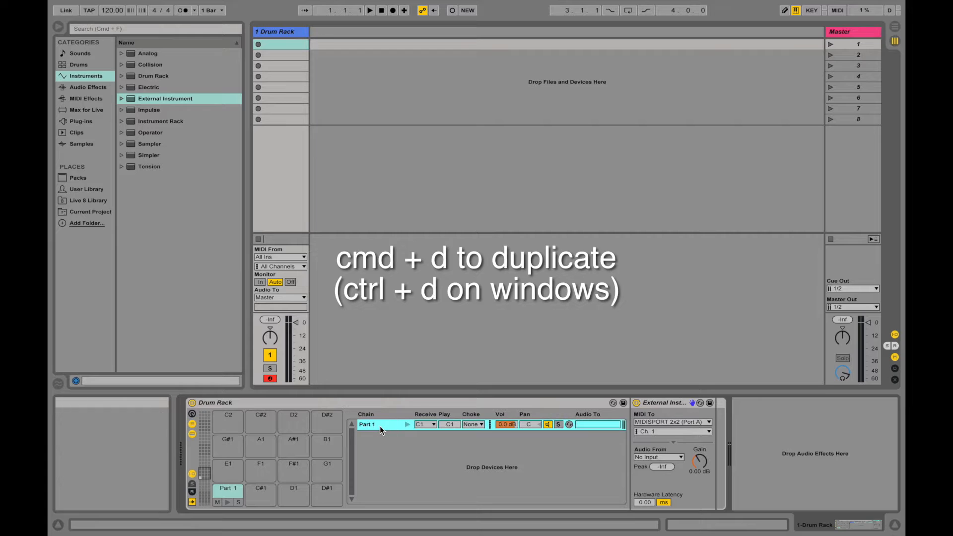
pyautogui.press('super+d')
pyautogui.press('super+r')
pyautogui.write('Part 2')
pyautogui.press('Return')
# Set the Part 2 chain's receive and play notes to C#1.
pyautogui.click(433, 436)
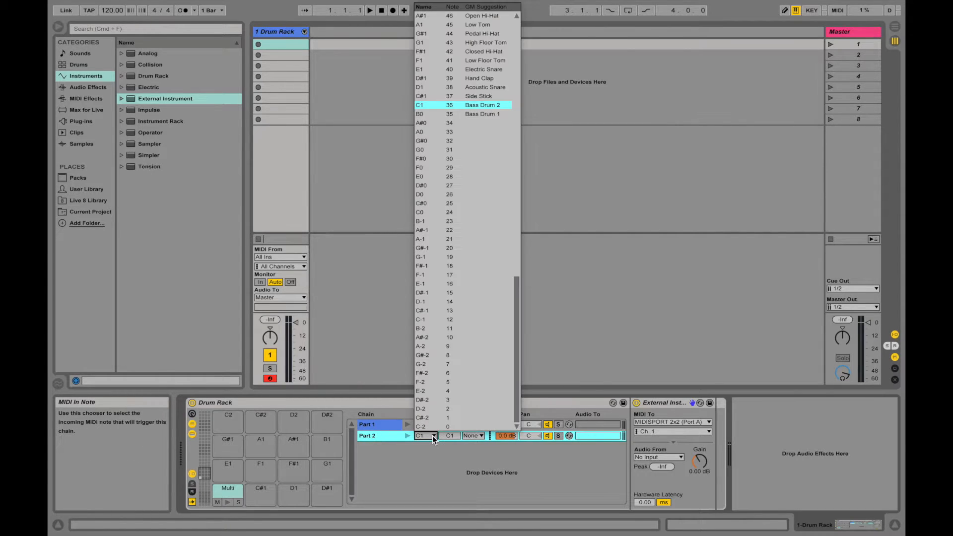
pyautogui.click(424, 97)
pyautogui.click(388, 428)
pyautogui.click(389, 431)
pyautogui.click(388, 423)
pyautogui.click(388, 437)
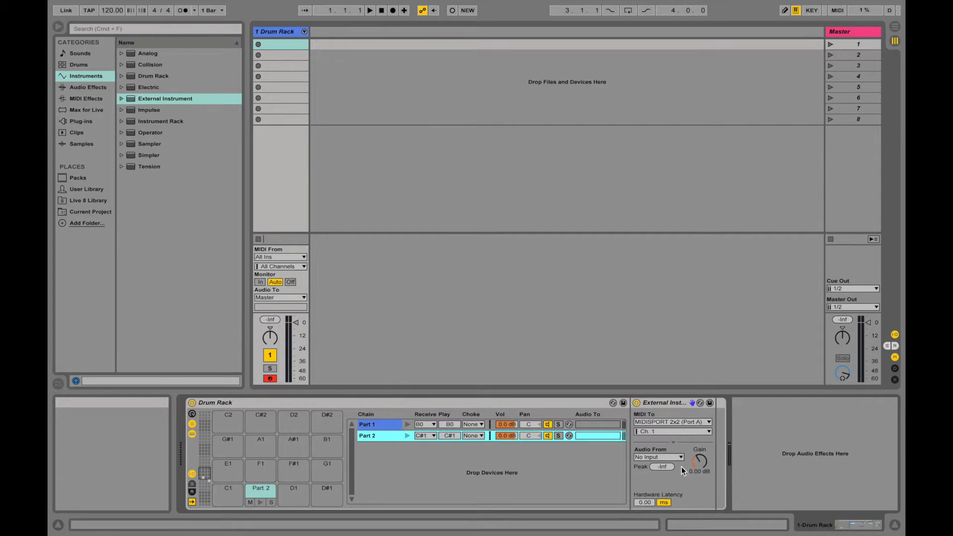
# Set Part 2's external instrument to MIDI Ch. 2 and assign the Part 1 chain to the C1 pad.
pyautogui.click(660, 432)
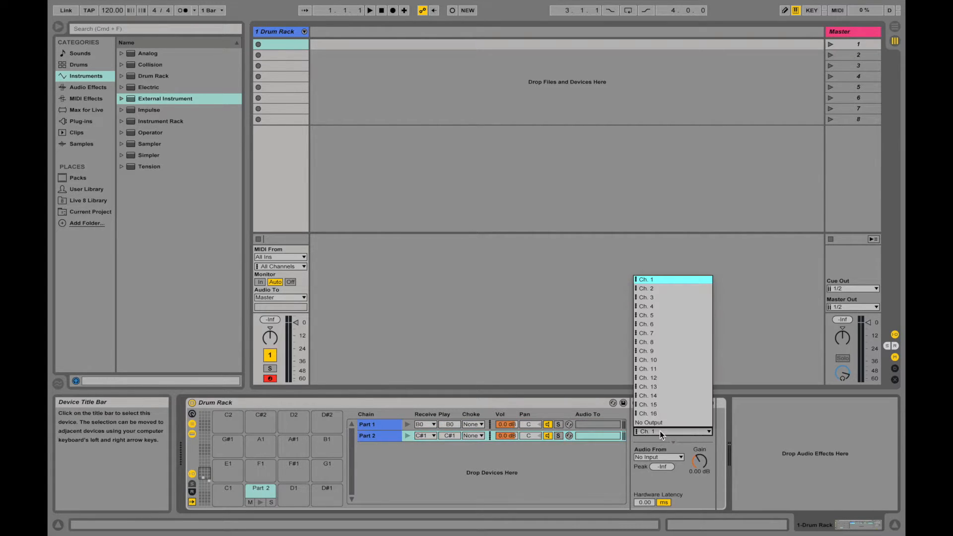
pyautogui.click(653, 290)
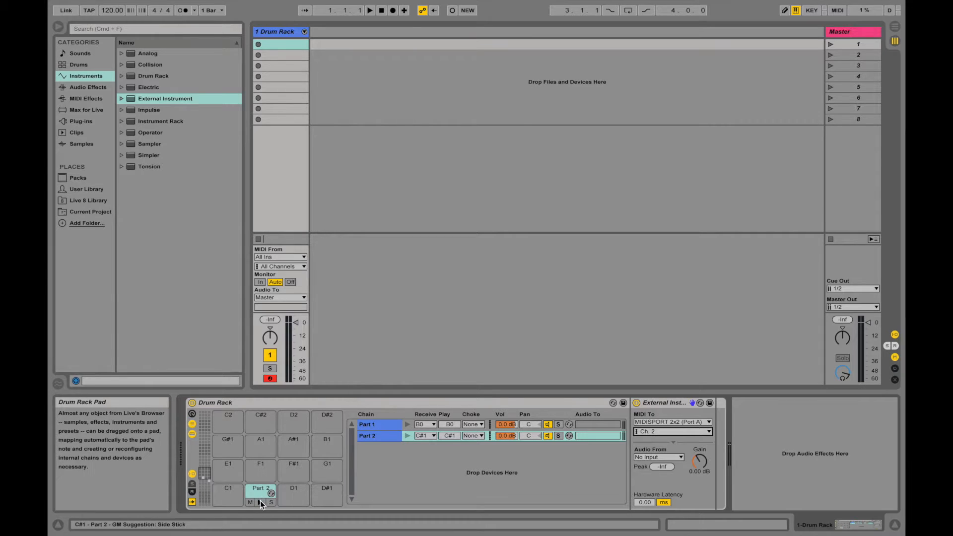
pyautogui.moveTo(377, 424); pyautogui.dragTo(226, 494)
# Duplicate the Part 2 chain and rename the copy as Part 3.
pyautogui.click(377, 436)
pyautogui.press('super+r')
pyautogui.press('Return')
pyautogui.press('super+d')
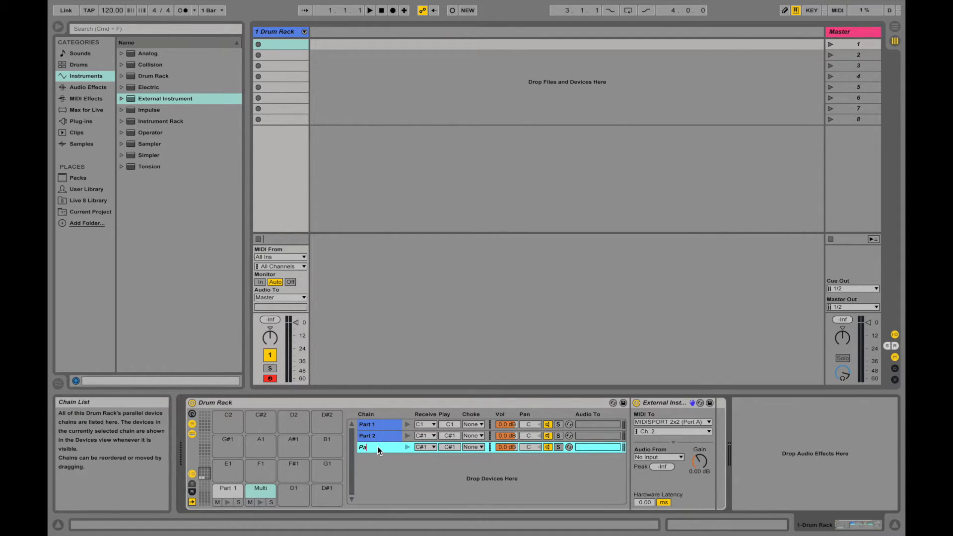
# Set the Part 3 chain's receive and play notes to D1 and its external instrument to MIDI Ch. 3.
pyautogui.click(429, 445)
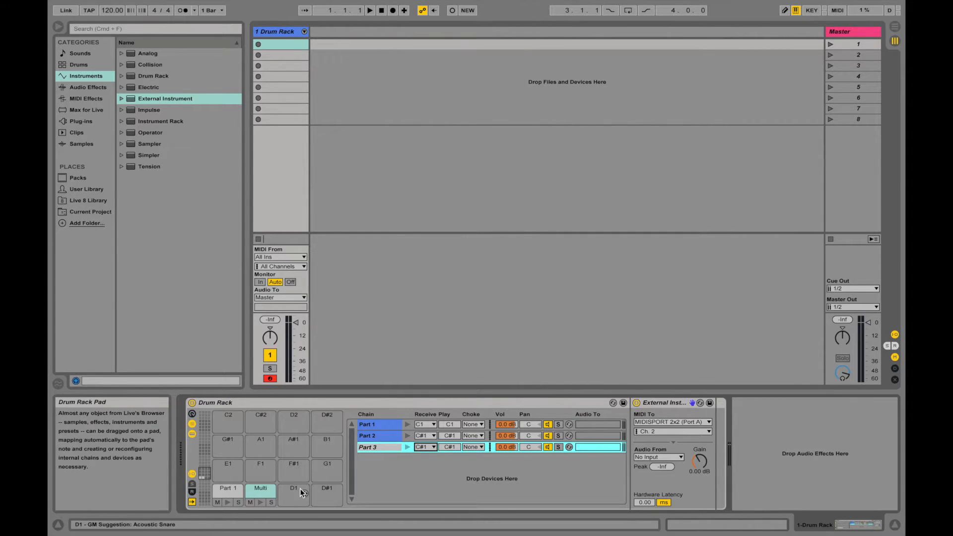
pyautogui.click(429, 447)
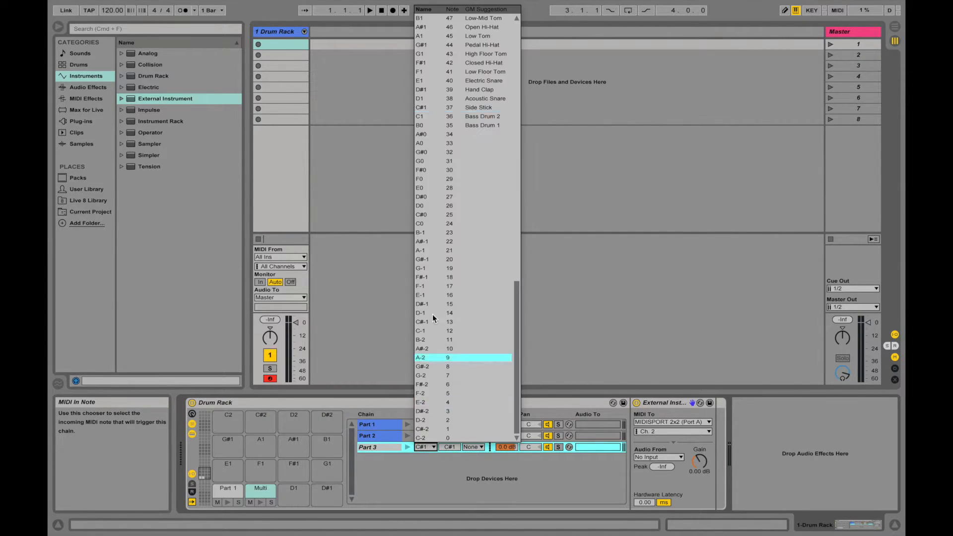
pyautogui.click(428, 105)
pyautogui.click(450, 449)
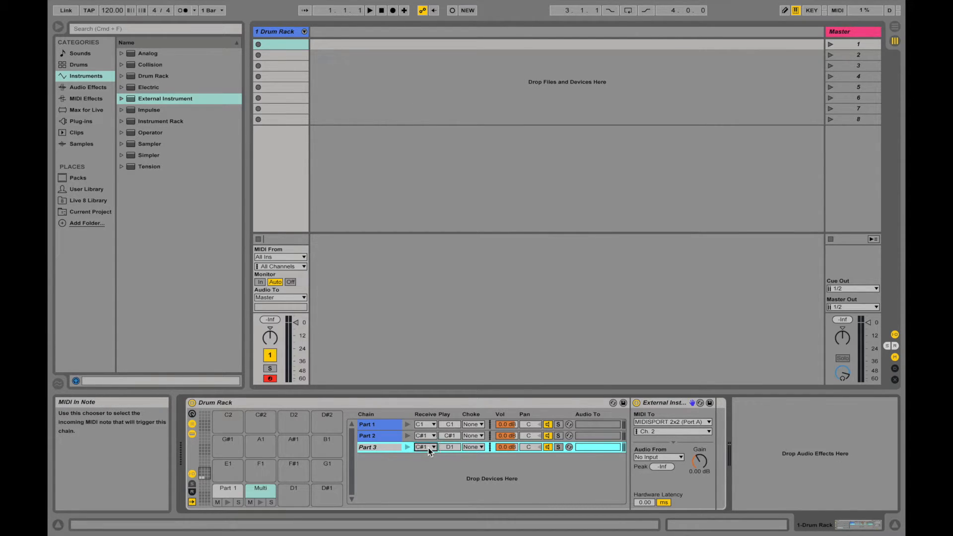
pyautogui.click(432, 448)
pyautogui.click(438, 97)
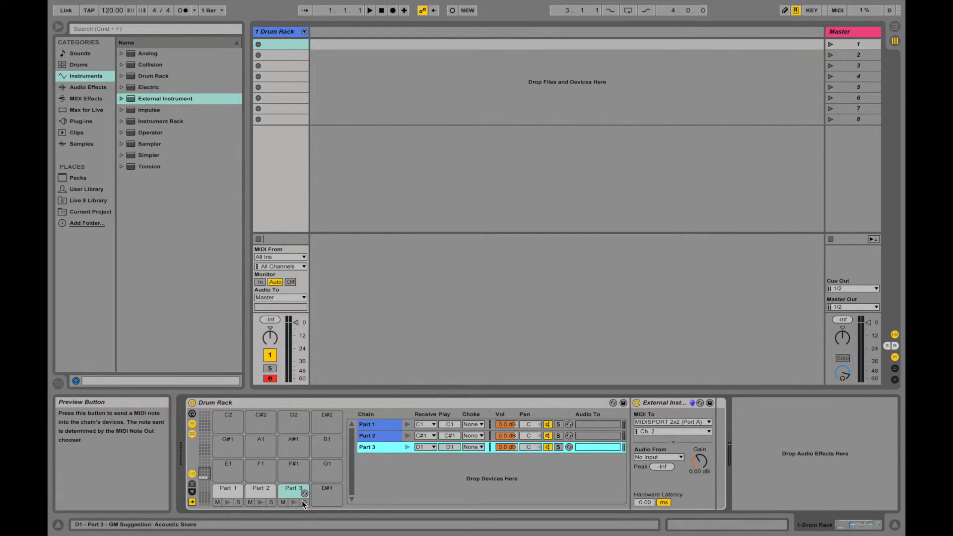
pyautogui.click(646, 431)
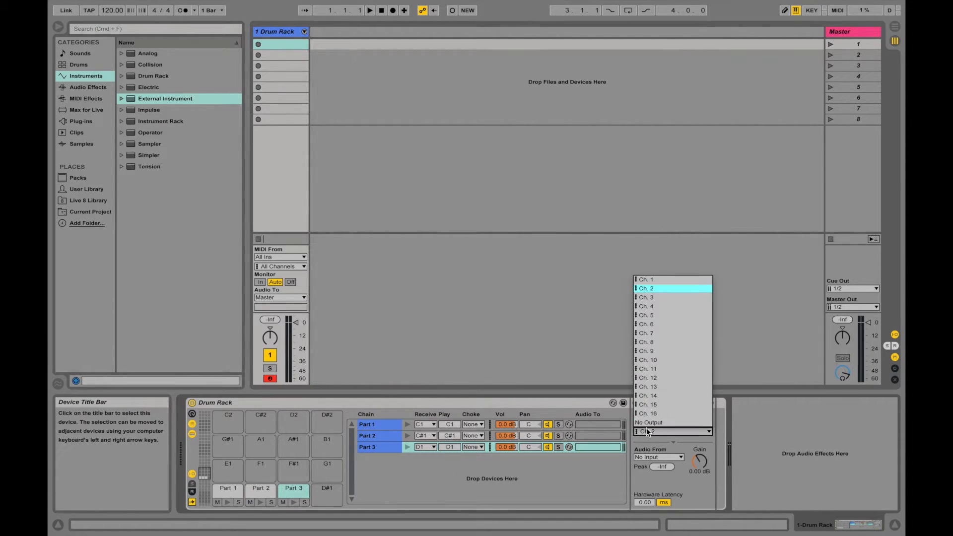
pyautogui.click(646, 298)
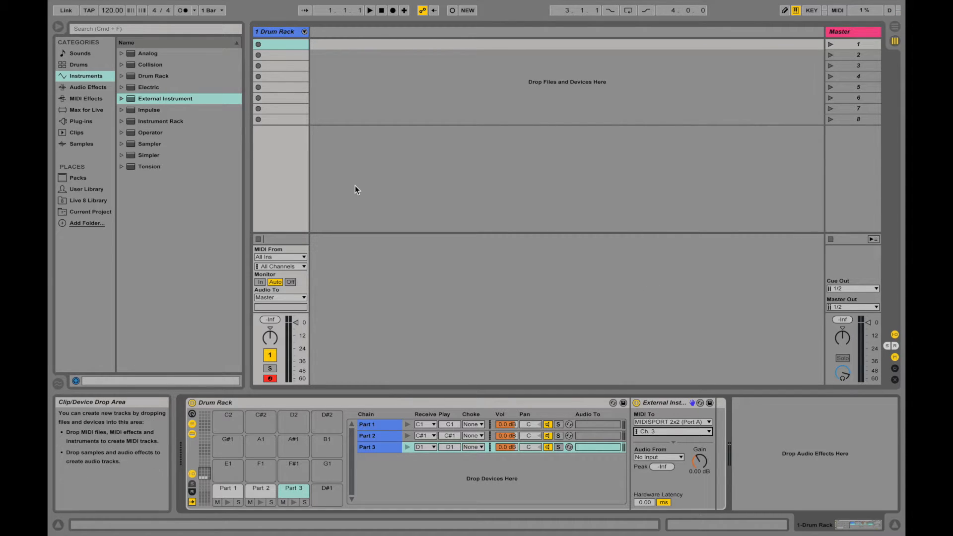
# Unfold the Drum Rack's chains in the mixer and duplicate the Part 3 chain to make Parts 4 through 10.
pyautogui.click(305, 32)
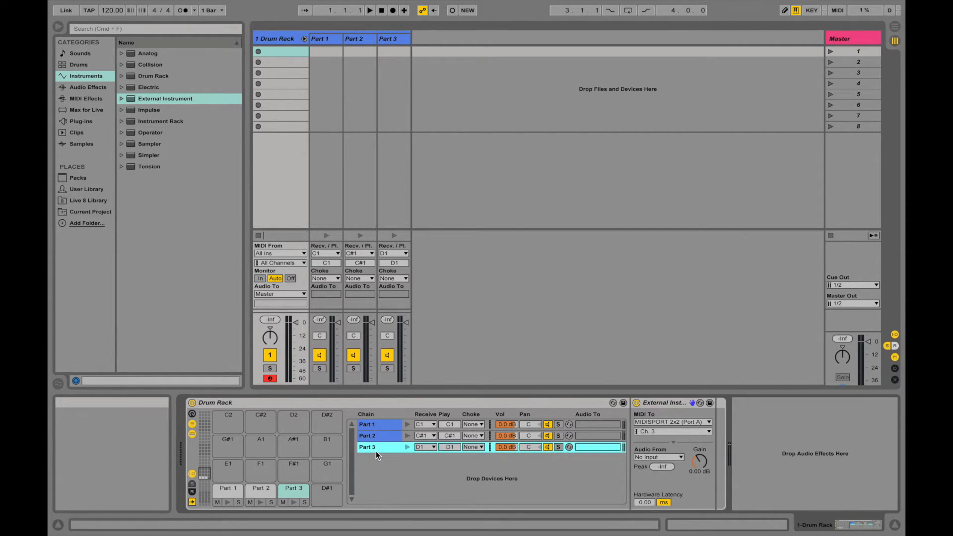
pyautogui.press('super+d')
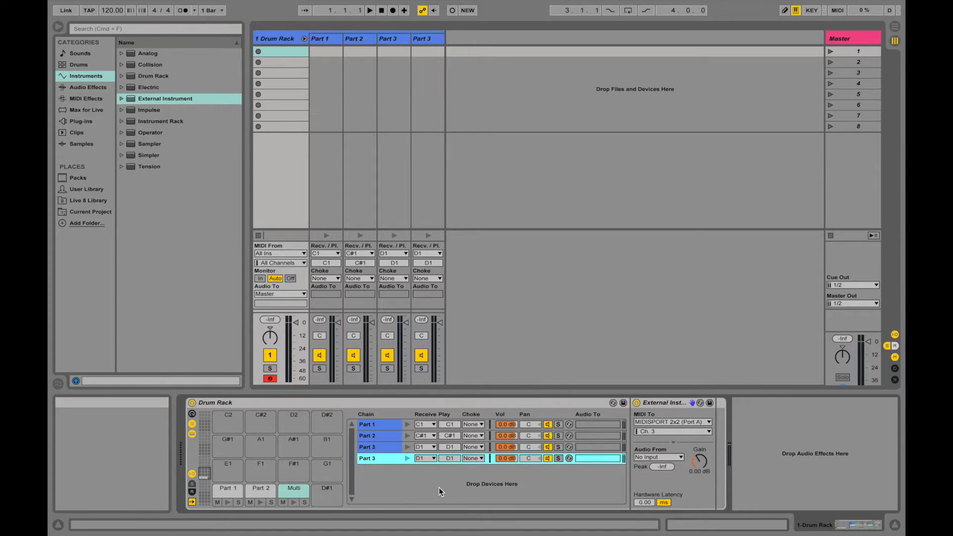
pyautogui.press('super+d')
pyautogui.press('super+d')
pyautogui.press('super+d')
pyautogui.press('super+d')
pyautogui.press('super+d')
pyautogui.press('super+d')
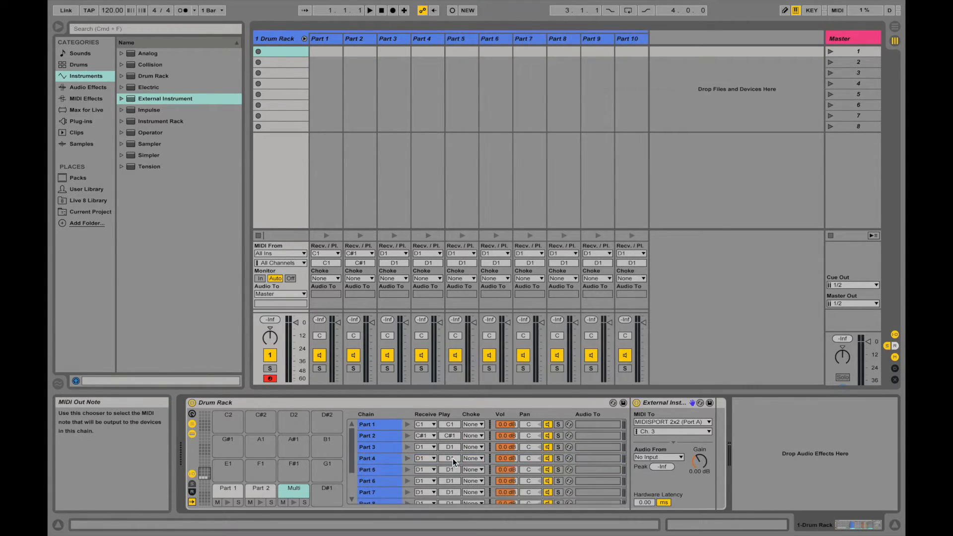
# Set the play notes of Parts 4 through 10 in ascending semitones, from D#1 for Part 4 to A1 for Part 10.
pyautogui.moveTo(454, 458); pyautogui.dragTo(454, 481)
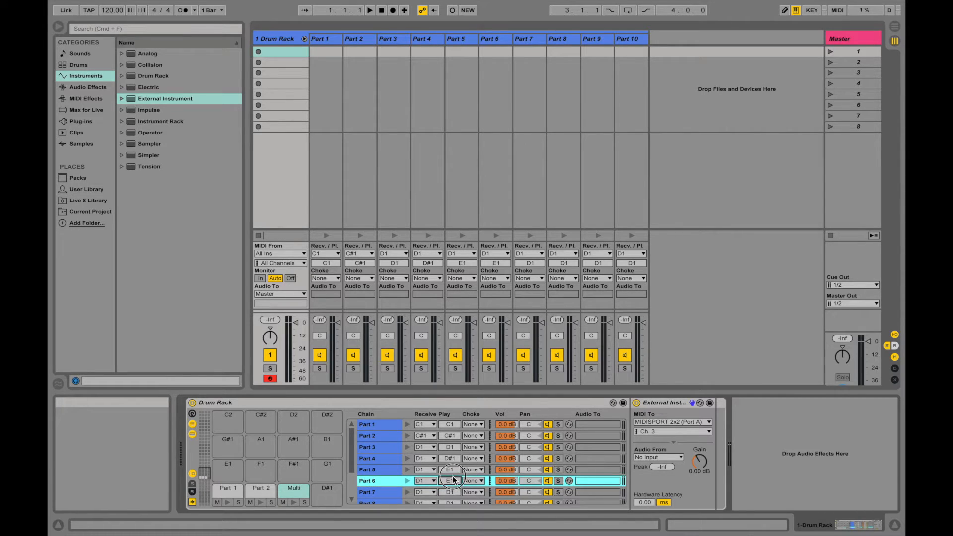
pyautogui.scroll(-1, 462, 443)
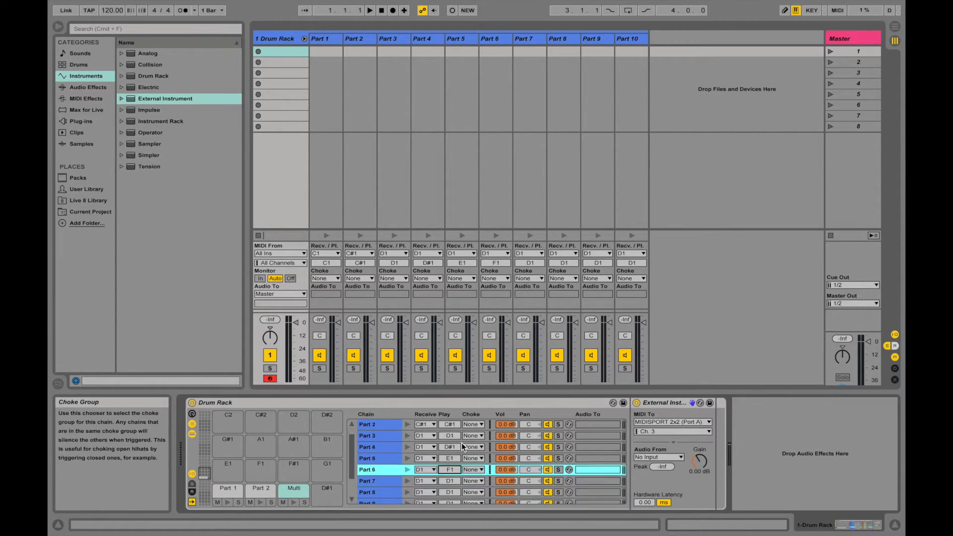
pyautogui.moveTo(452, 480)
pyautogui.mouseDown()
pyautogui.moveTo(451, 453)
pyautogui.moveTo(447, 475)
pyautogui.mouseUp()
pyautogui.scroll(-3, 453, 471)
pyautogui.scroll(1, 447, 475)
# Set the receive notes of Parts 4 through 10 in ascending semitones, from D#1 for Part 4 to A1 for Part 10.
pyautogui.click(426, 436)
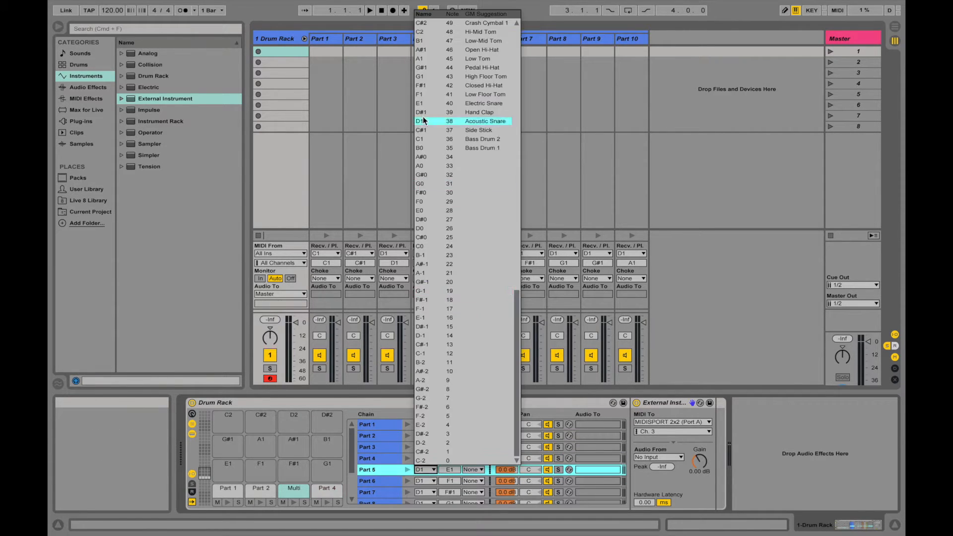
pyautogui.click(430, 69)
pyautogui.click(428, 447)
pyautogui.click(430, 72)
pyautogui.click(430, 458)
pyautogui.click(430, 74)
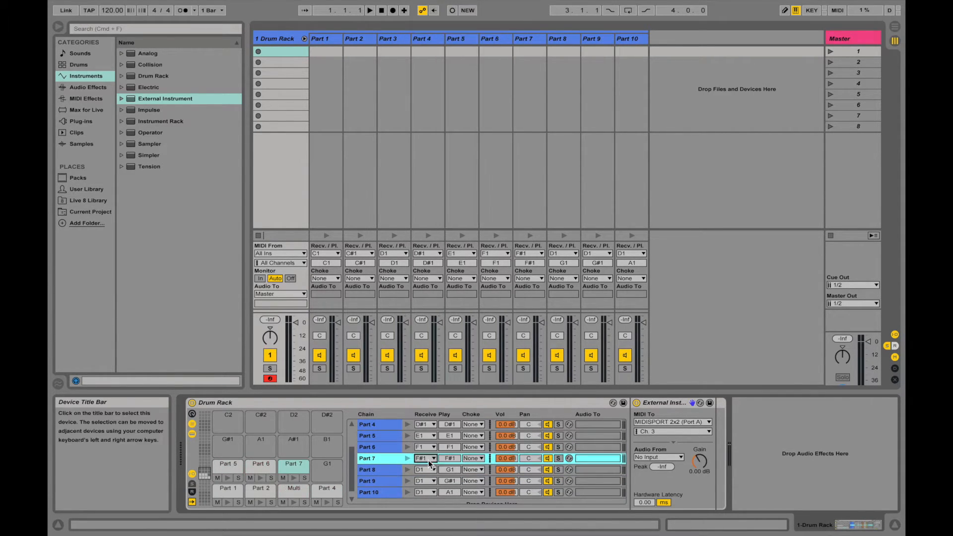
pyautogui.click(428, 470)
pyautogui.click(429, 77)
pyautogui.click(428, 481)
pyautogui.click(430, 79)
pyautogui.click(426, 492)
pyautogui.click(430, 81)
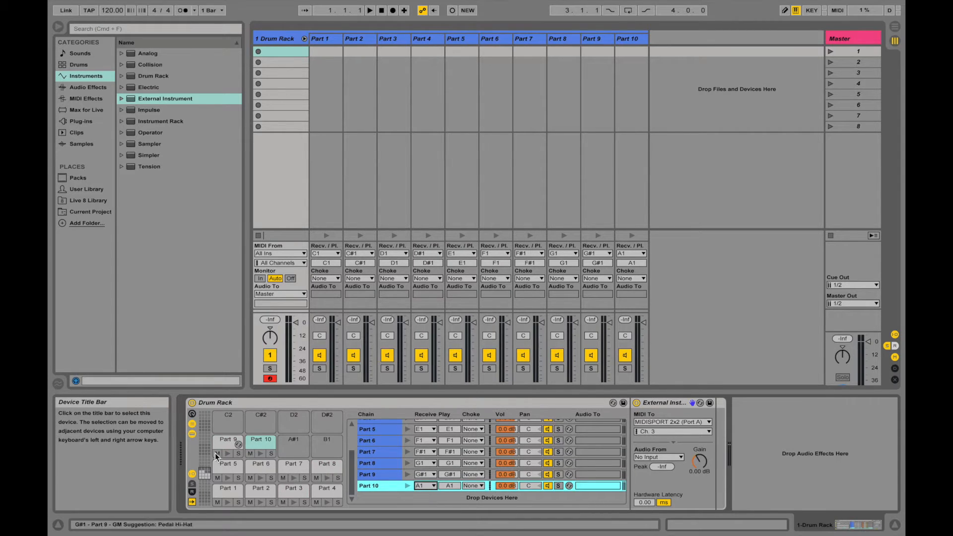
# Audition the Part 1 and Part 2 pads in the Drum Rack.
pyautogui.click(230, 501)
pyautogui.click(261, 503)
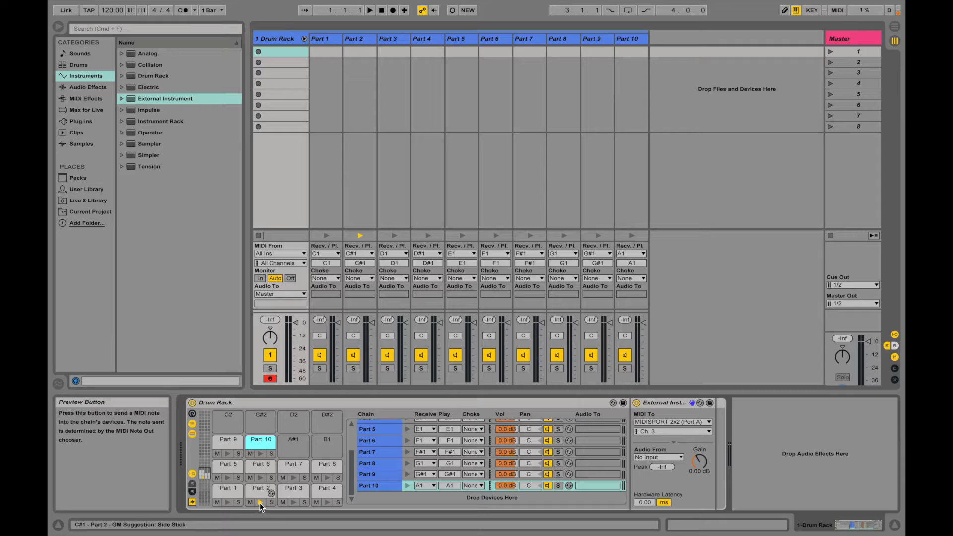
# Set the external instruments of Parts 4, 5 and 6 to MIDI Ch. 4, Ch. 5 and Ch. 6 respectively.
pyautogui.scroll(3, 388, 457)
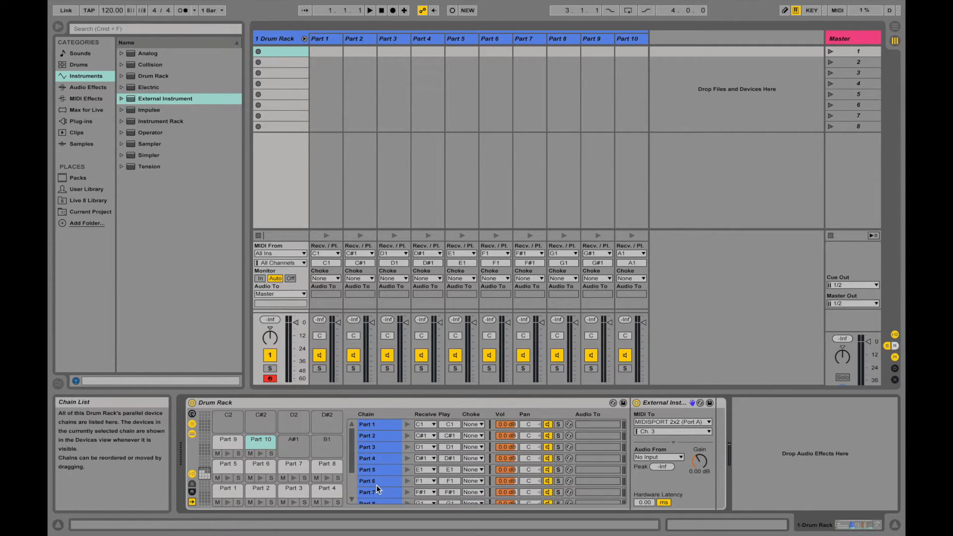
pyautogui.click(383, 436)
pyautogui.click(384, 447)
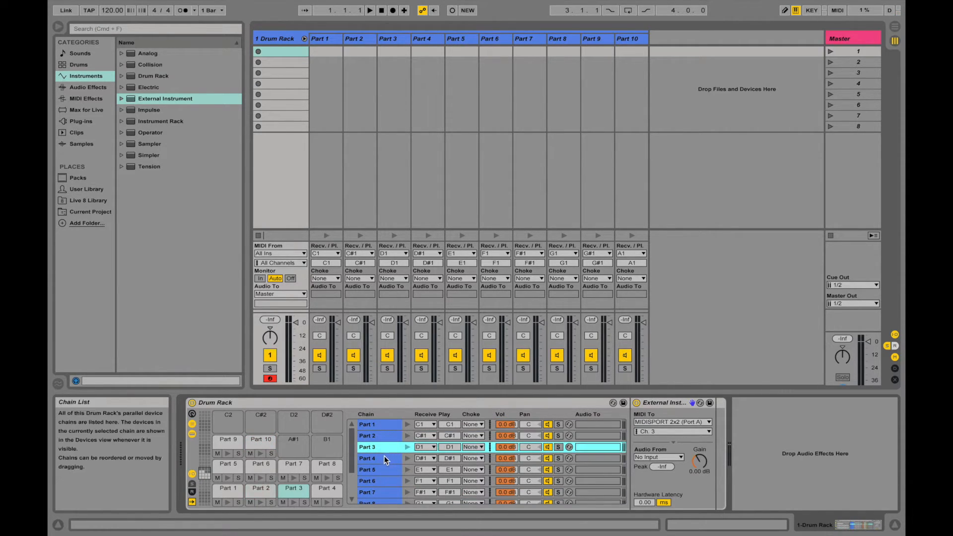
pyautogui.click(384, 458)
pyautogui.click(659, 433)
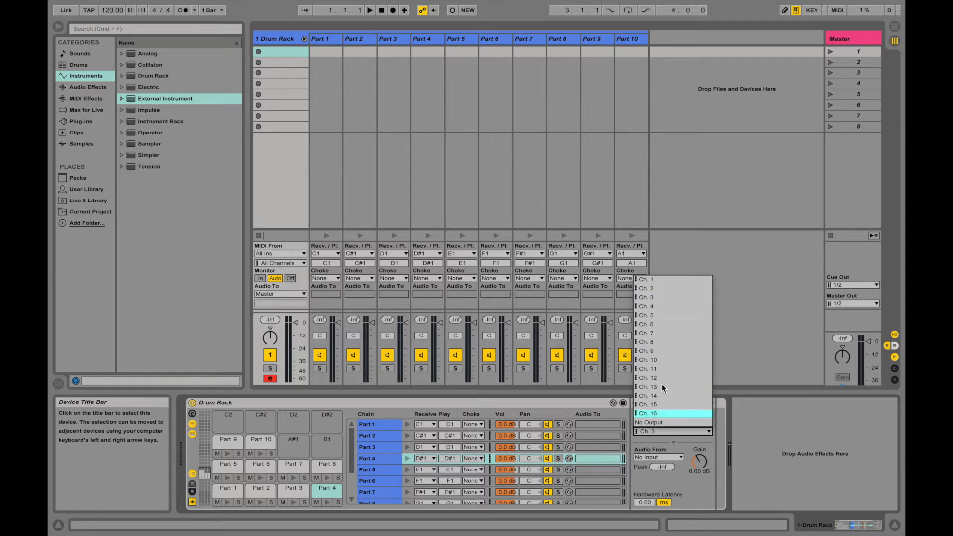
pyautogui.click(659, 308)
pyautogui.click(383, 467)
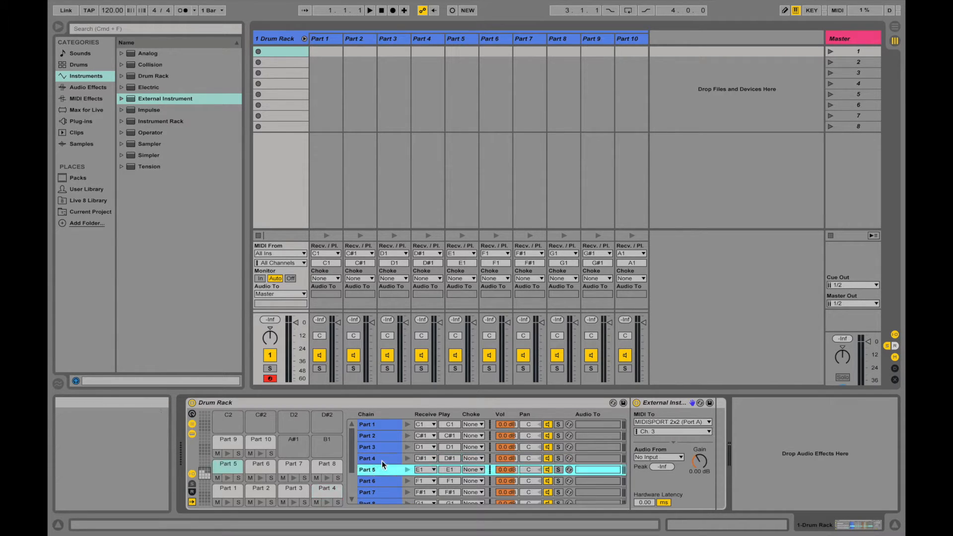
pyautogui.click(664, 432)
pyautogui.click(664, 429)
pyautogui.press('Down')
pyautogui.press('Down')
pyautogui.press('Down')
pyautogui.press('Down')
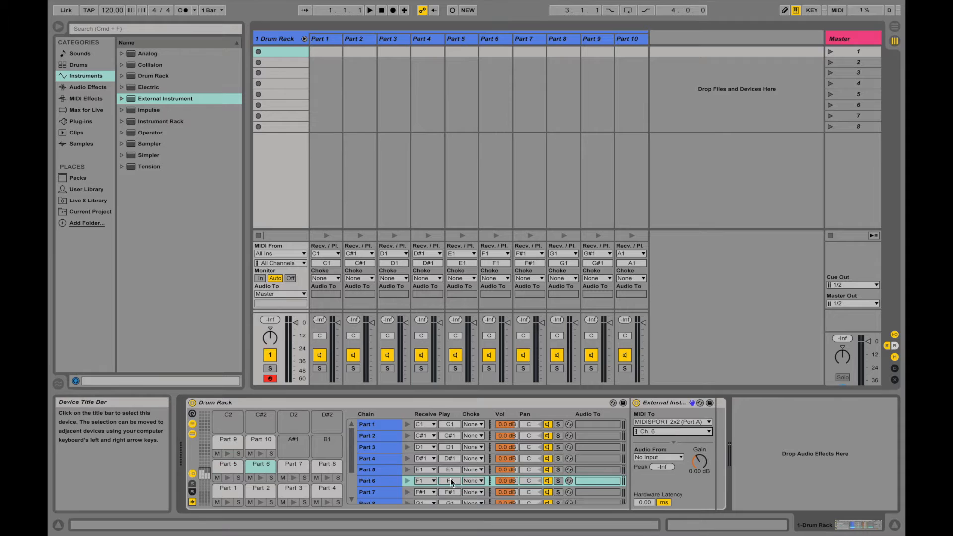
# Set the external instruments of Parts 7 through 10 to the matching MIDI channels, Ch. 7 through Ch. 10.
pyautogui.click(672, 431)
pyautogui.click(675, 430)
pyautogui.press('Down')
pyautogui.click(674, 430)
pyautogui.click(656, 433)
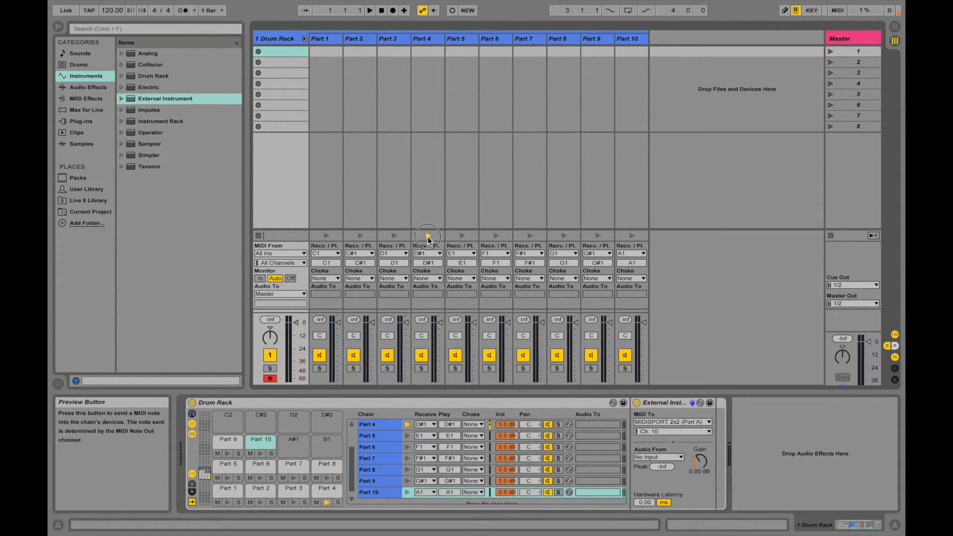
# Audition the chains from Part 5 through Part 10 in the mixer.
pyautogui.click(462, 237)
pyautogui.click(519, 233)
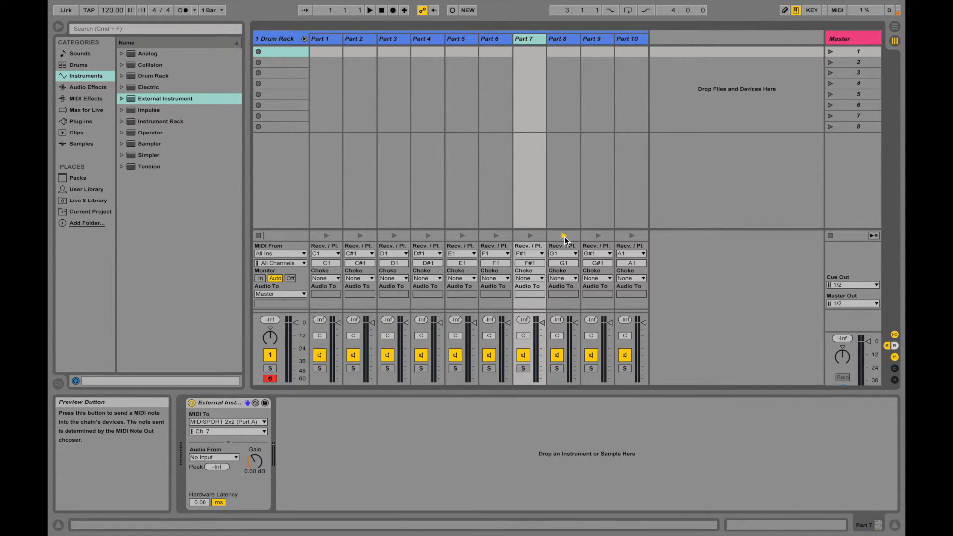
pyautogui.click(598, 237)
pyautogui.click(630, 237)
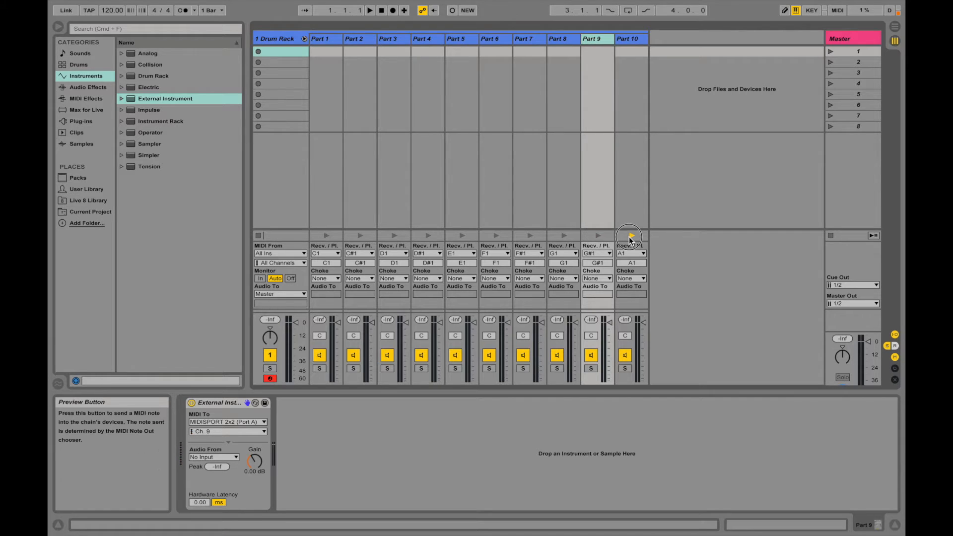
# Check the devices of the Part 1 and Part 2 chains, return to Part 1 and search the Max for Live devices for "cc".
pyautogui.click(316, 40)
pyautogui.click(365, 40)
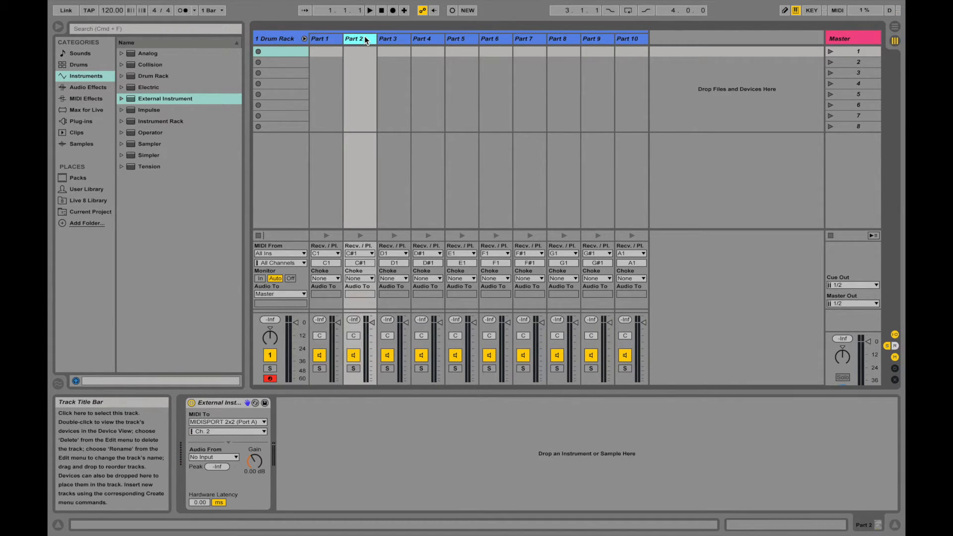
pyautogui.click(327, 40)
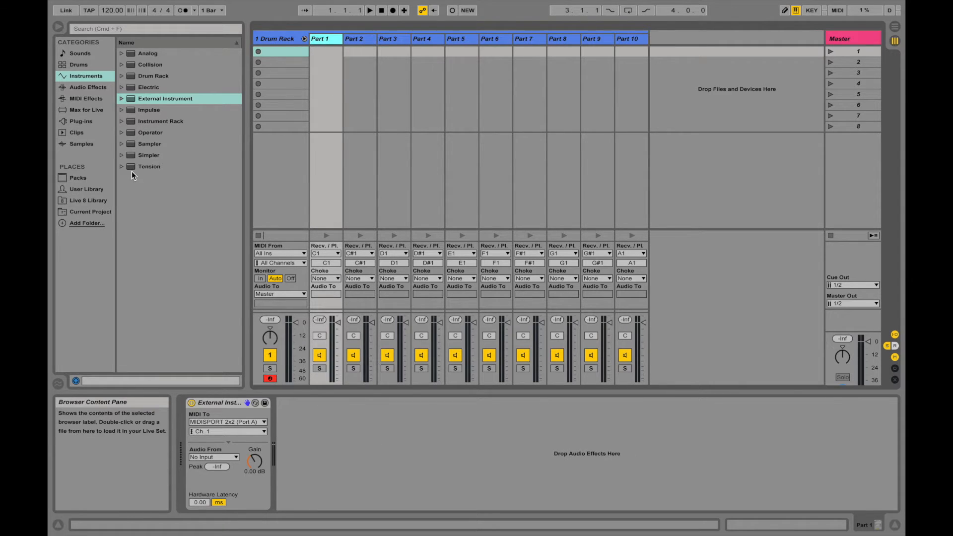
pyautogui.click(91, 109)
pyautogui.click(120, 28)
pyautogui.write('cc')
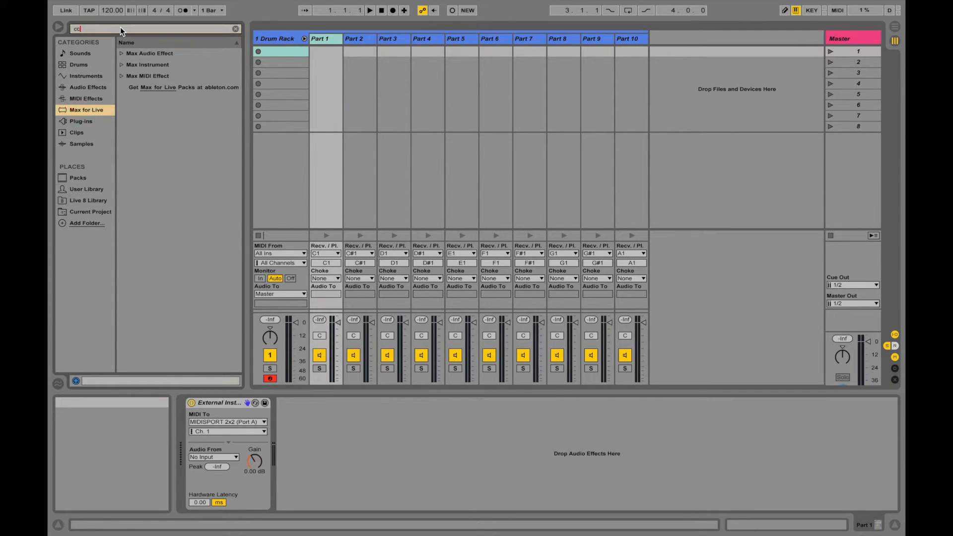
pyautogui.click(121, 52)
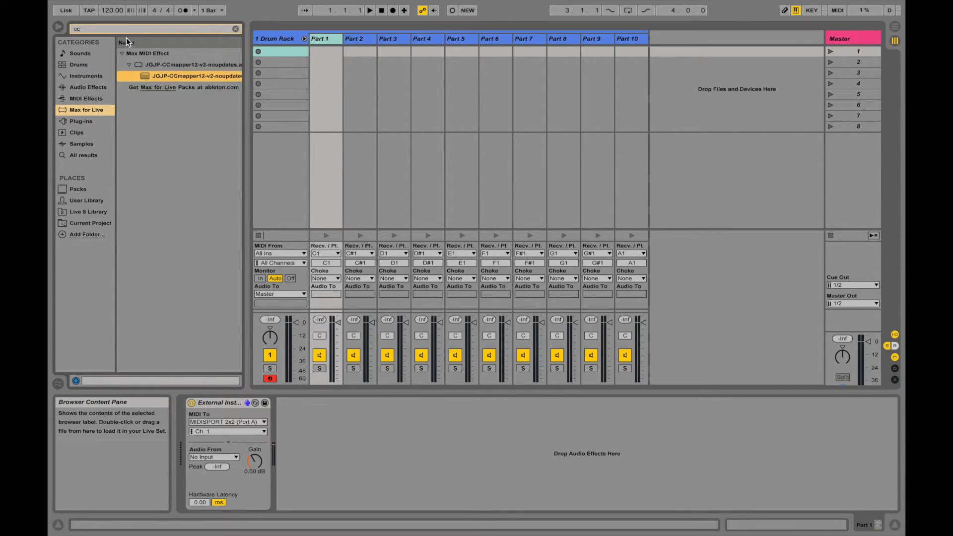
# Search the devices for "volca" and insert Volca Sample controller 1.2 ahead of Part 1's External Instrument.
pyautogui.click(126, 30)
pyautogui.write('volca')
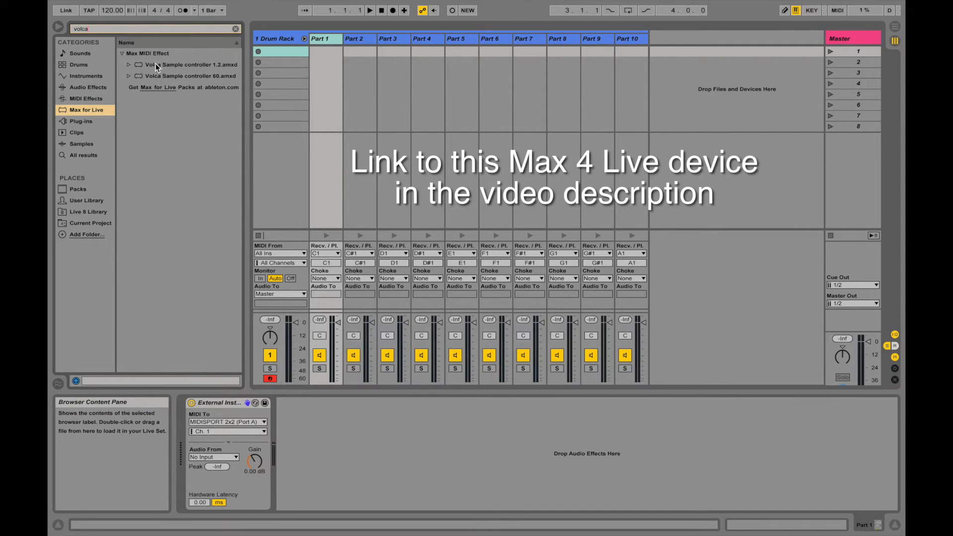
pyautogui.click(156, 63)
pyautogui.moveTo(150, 65); pyautogui.dragTo(189, 444)
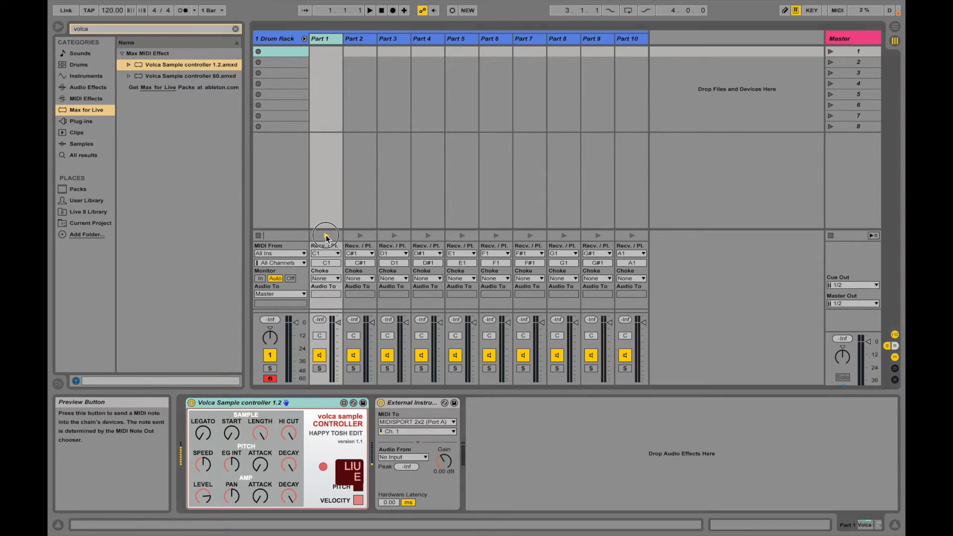
# Disable Velocity on Part 1's Volca controller and set its Level to 45, auditioning the chain.
pyautogui.moveTo(200, 496); pyautogui.dragTo(196, 465)
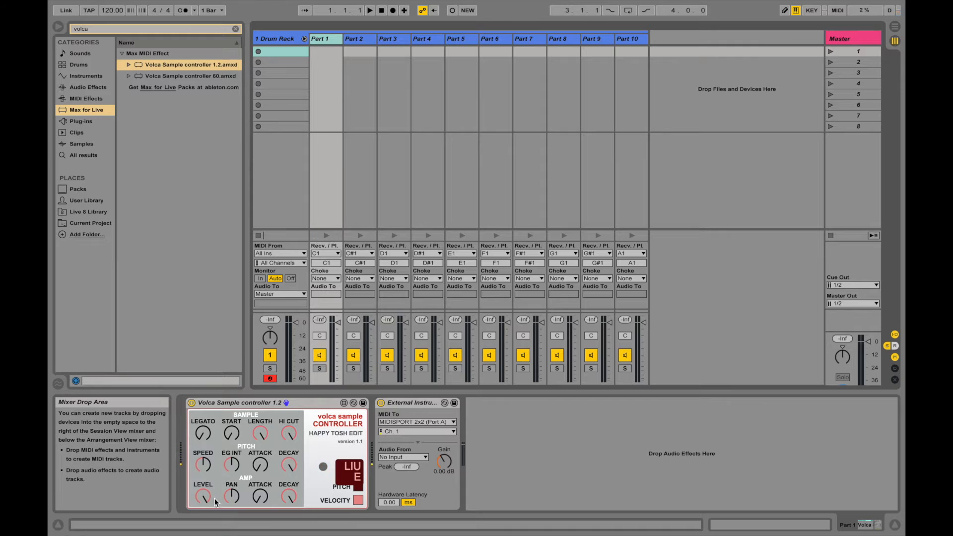
pyautogui.click(324, 245)
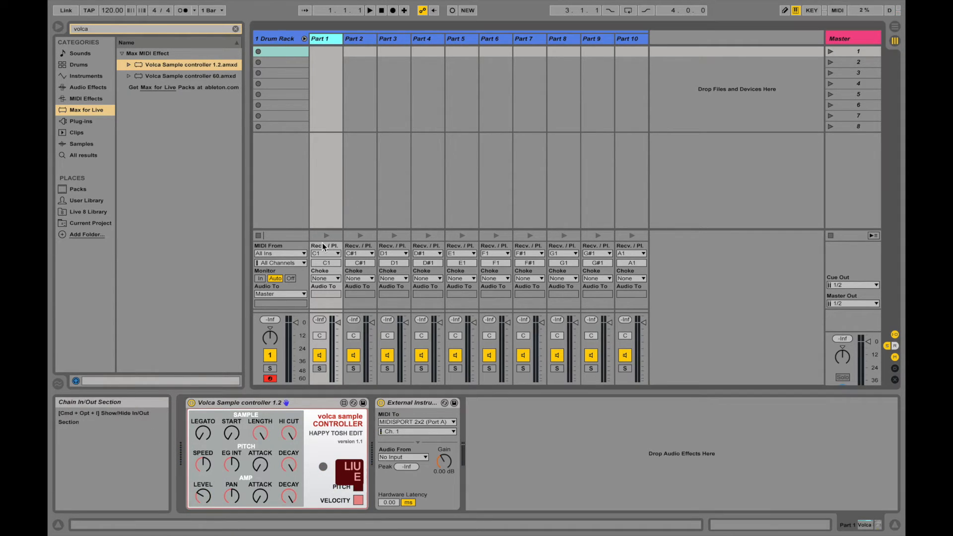
pyautogui.click(357, 501)
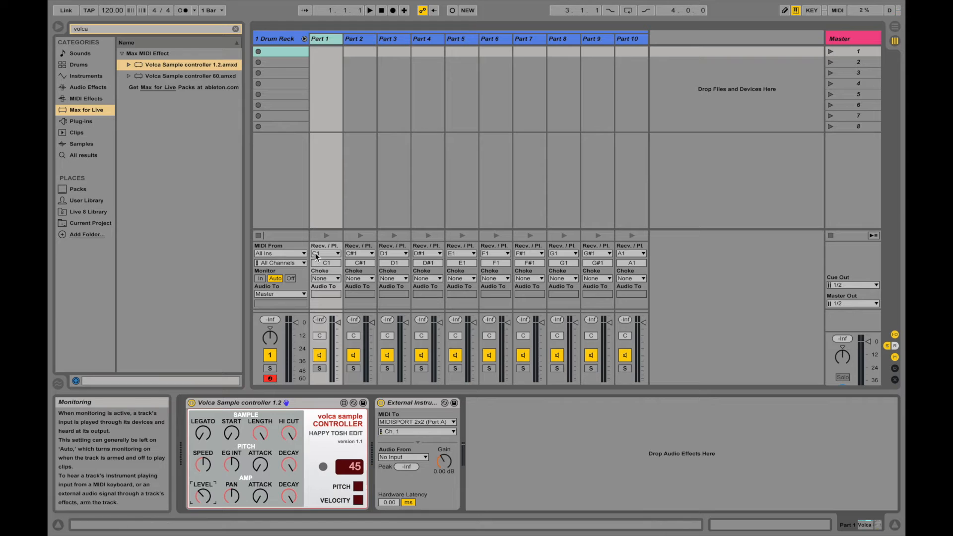
pyautogui.click(326, 236)
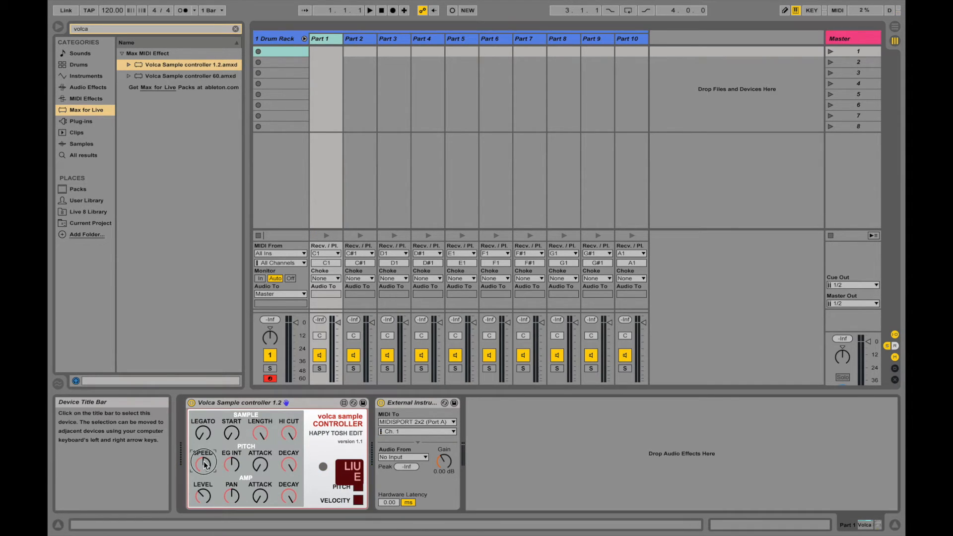
# Raise the Speed and adjust the Level on Part 1's Volca controller, auditioning the chain after each change.
pyautogui.moveTo(203, 466); pyautogui.dragTo(203, 450)
pyautogui.click(326, 236)
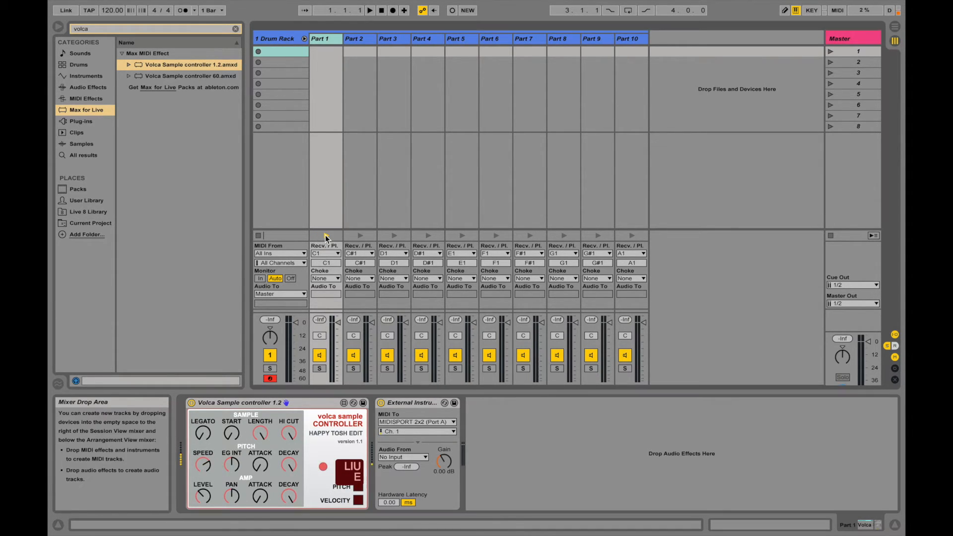
pyautogui.moveTo(203, 496)
pyautogui.mouseDown()
pyautogui.moveTo(203, 456)
pyautogui.moveTo(200, 484)
pyautogui.mouseUp()
pyautogui.click(326, 236)
pyautogui.click(326, 236)
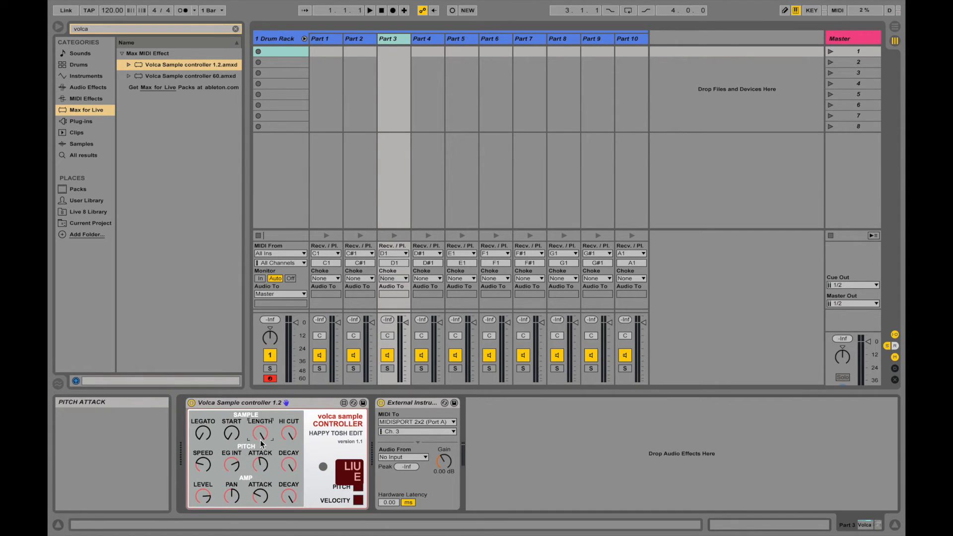
# Reduce the sample Length on Part 3's Volca controller to about 35 and audition the chain.
pyautogui.moveTo(262, 444); pyautogui.dragTo(259, 446)
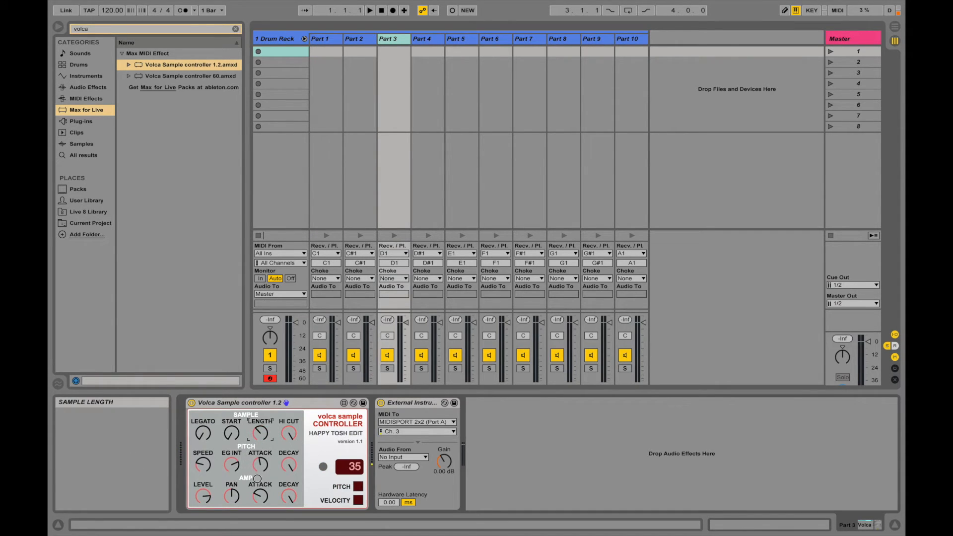
pyautogui.click(395, 237)
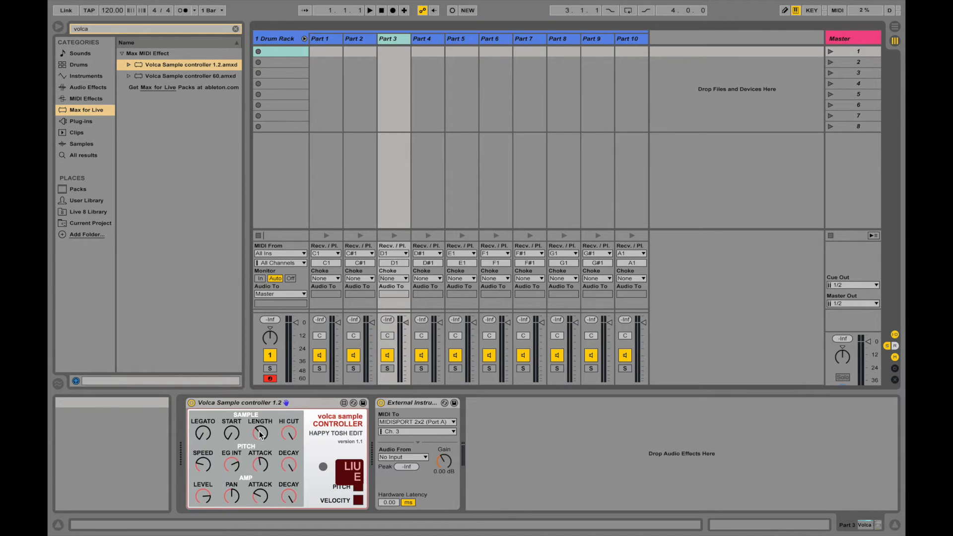
# Create a MIDI clip in the Drum Rack track's first slot and show its Envelopes and Launch boxes.
pyautogui.doubleClick(292, 49)
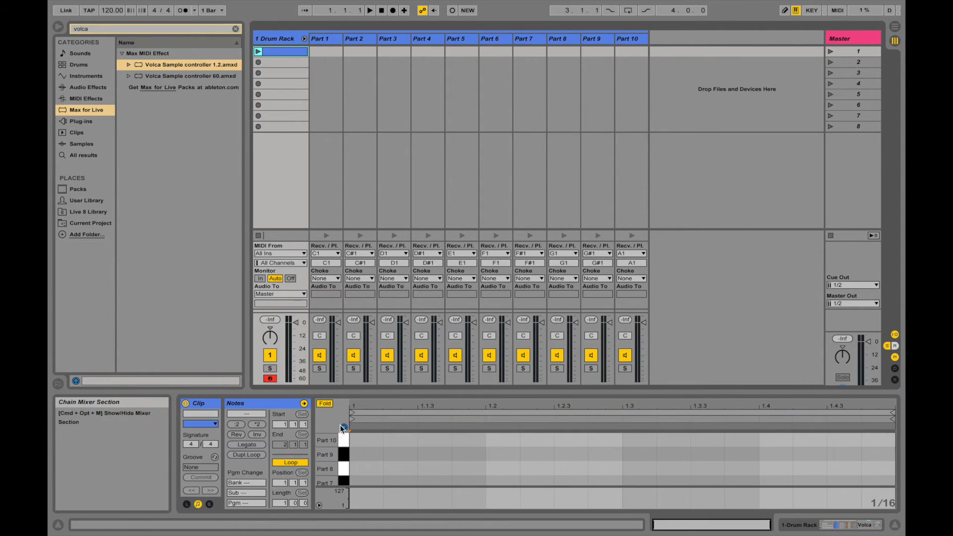
pyautogui.click(210, 505)
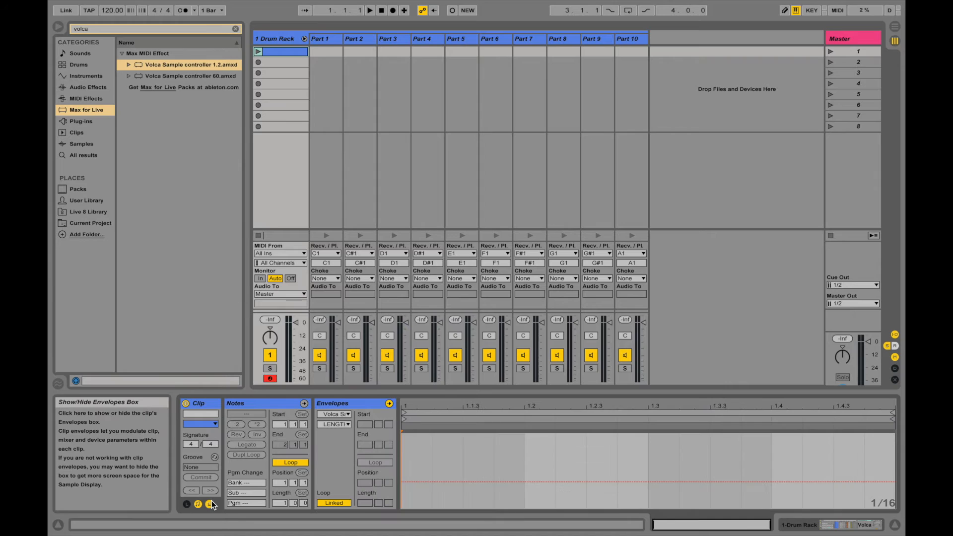
pyautogui.click(187, 505)
# Draw a SPEED (Pitch) envelope for Part 1's Volca controller that peaks just after 1.2 and falls to minimum shortly after 1.2.3.
pyautogui.click(386, 415)
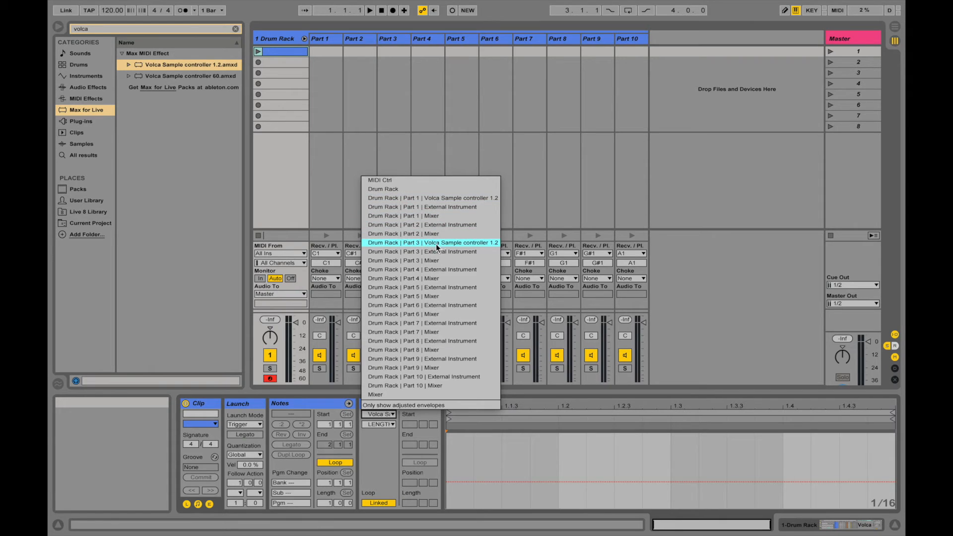
pyautogui.click(432, 199)
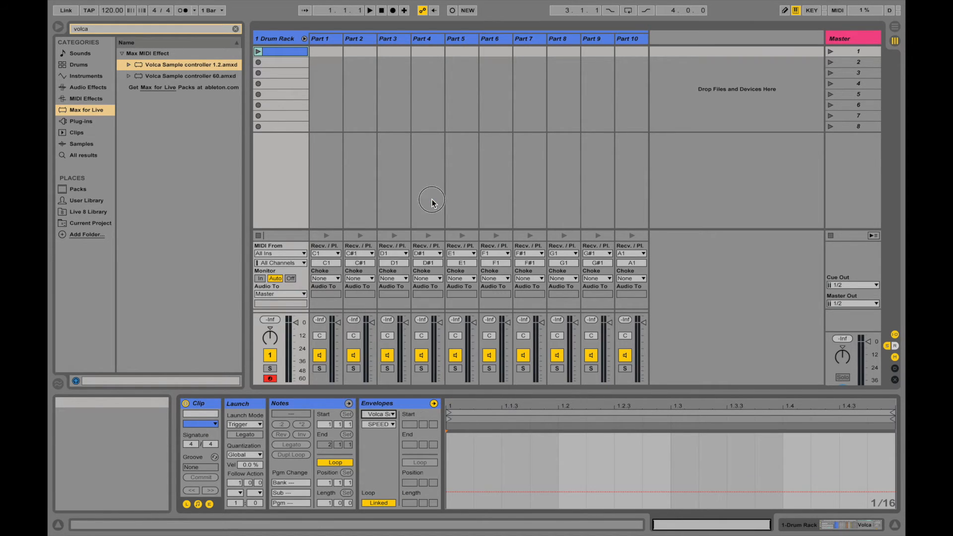
pyautogui.click(379, 424)
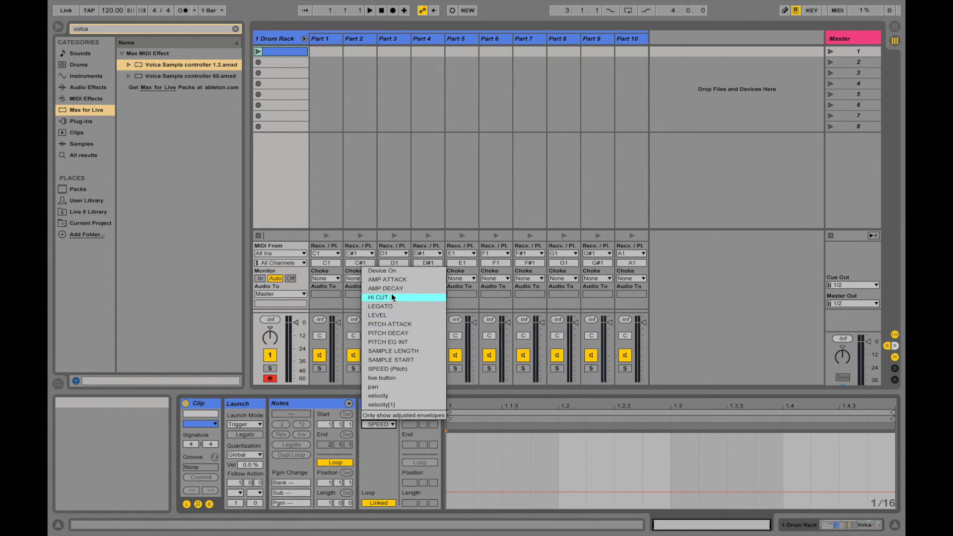
pyautogui.click(391, 368)
pyautogui.moveTo(463, 491)
pyautogui.mouseDown()
pyautogui.moveTo(509, 442)
pyautogui.moveTo(509, 465)
pyautogui.mouseUp()
pyautogui.moveTo(564, 465)
pyautogui.mouseDown()
pyautogui.moveTo(571, 434)
pyautogui.moveTo(629, 508)
pyautogui.mouseUp()
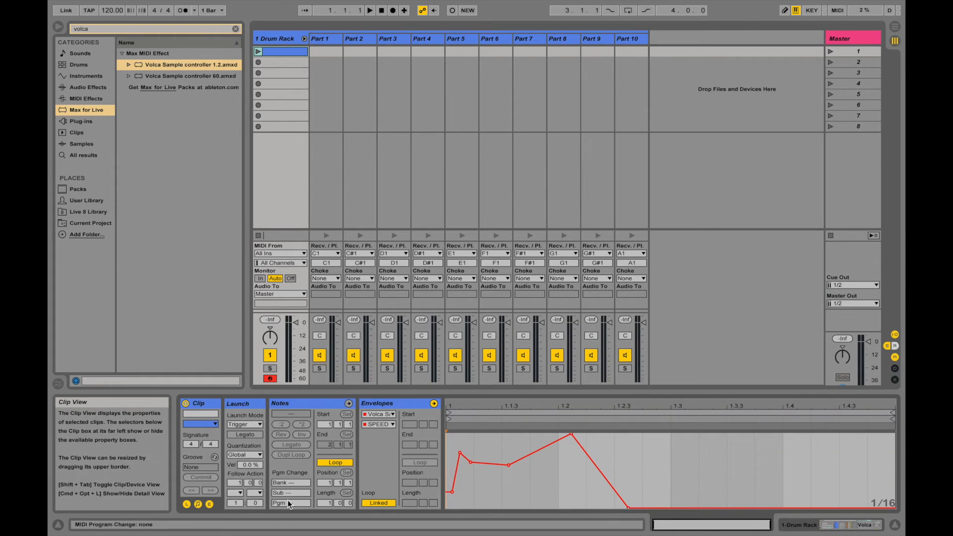
# Show the clip's note editor and enter consecutive sixteenth notes for Part 1 from the start of the bar.
pyautogui.click(294, 405)
pyautogui.click(383, 414)
pyautogui.click(336, 403)
pyautogui.click(336, 403)
pyautogui.doubleClick(486, 478)
pyautogui.doubleClick(542, 478)
pyautogui.doubleClick(568, 478)
pyautogui.doubleClick(517, 478)
pyautogui.doubleClick(593, 478)
pyautogui.doubleClick(618, 478)
# Select the entered Part 1 notes and duplicate them until sixteenths fill the whole bar.
pyautogui.moveTo(673, 463); pyautogui.dragTo(555, 473)
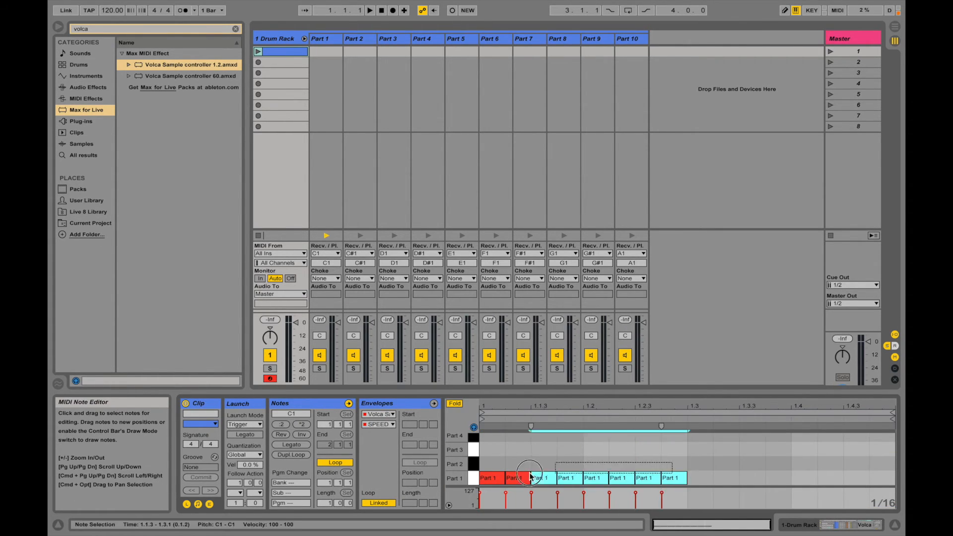
pyautogui.hotkey('ctrl', 'd')
pyautogui.hotkey('ctrl', 'd')
# Launch the clip to hear the Part 1 pitch envelope, and stop playback.
pyautogui.click(259, 52)
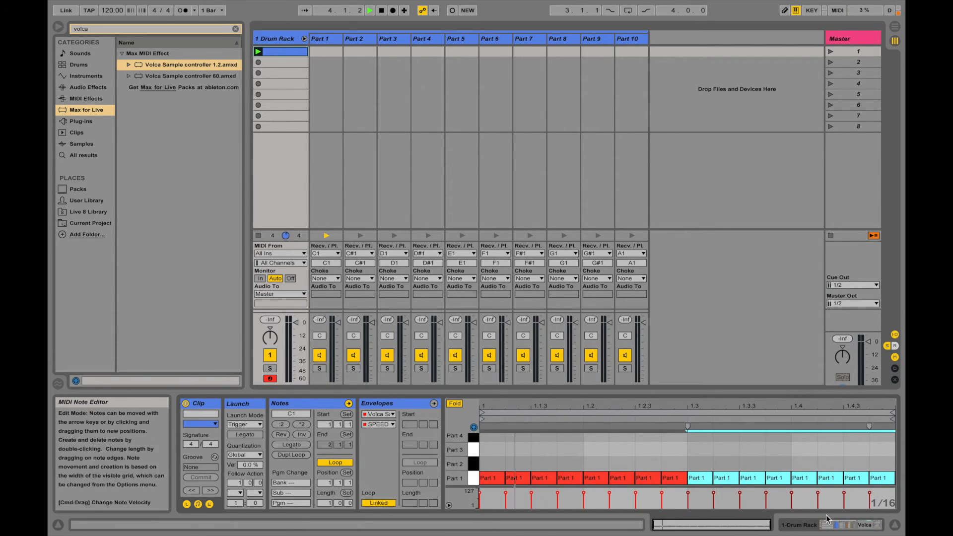
pyautogui.press('space')
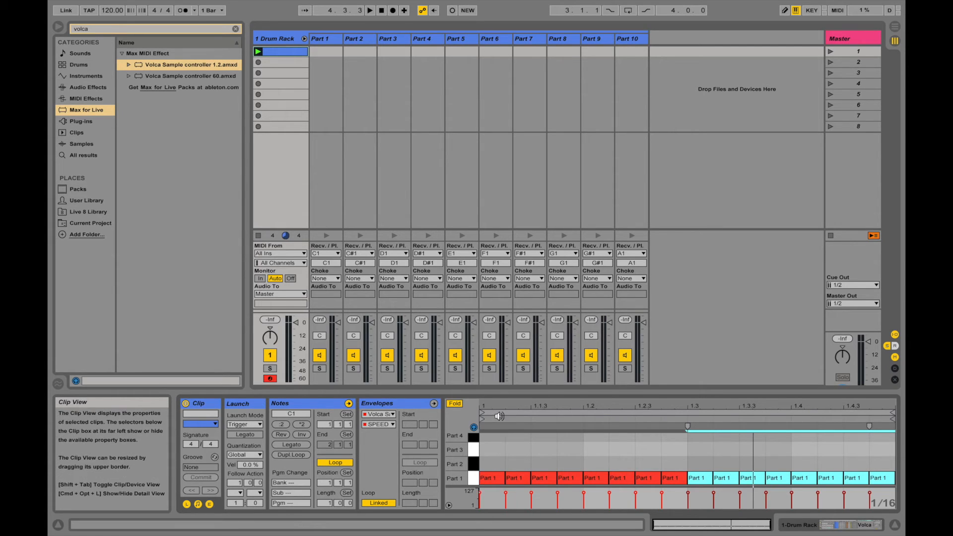
# Select all Part 1 notes in the clip and shorten them together to about a fifth of a sixteenth.
pyautogui.moveTo(502, 407); pyautogui.dragTo(588, 481)
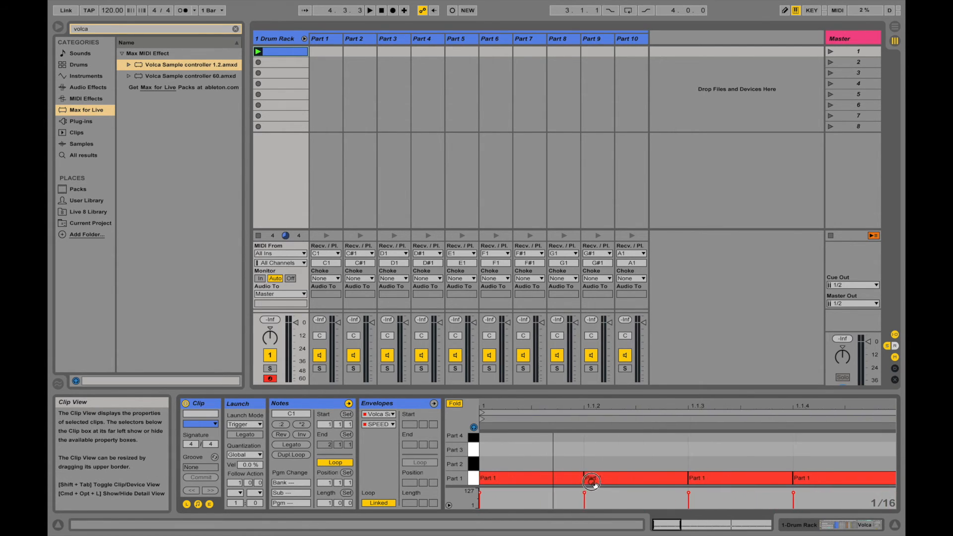
pyautogui.hotkey('ctrl', 'a')
pyautogui.click(581, 479)
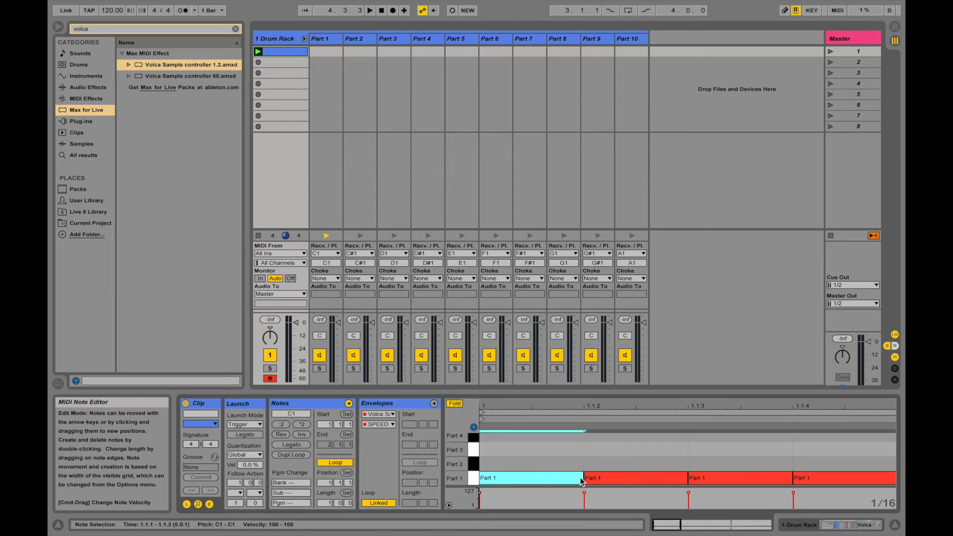
pyautogui.press('super+a')
pyautogui.moveTo(584, 477); pyautogui.dragTo(499, 474)
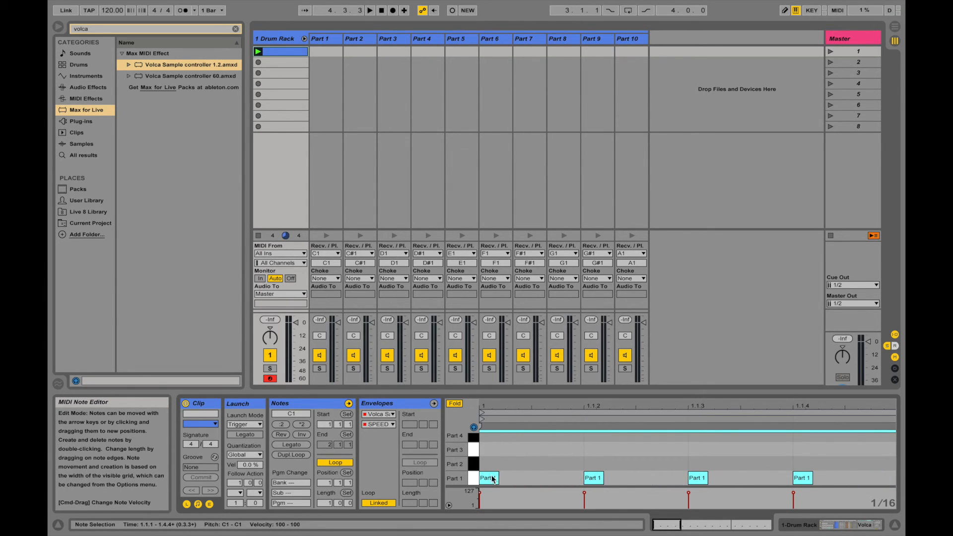
# Duplicate the first shortened Part 1 note repeatedly into a rapid roll up to 1.1.3, and play the clip to hear it.
pyautogui.click(491, 478)
pyautogui.press('super+d')
pyautogui.press('super+d')
pyautogui.press('super+d')
pyautogui.press('super+d')
pyautogui.press('super+d')
pyautogui.press('super+d')
pyautogui.press('super+d')
pyautogui.press('super+d')
pyautogui.press('super+d')
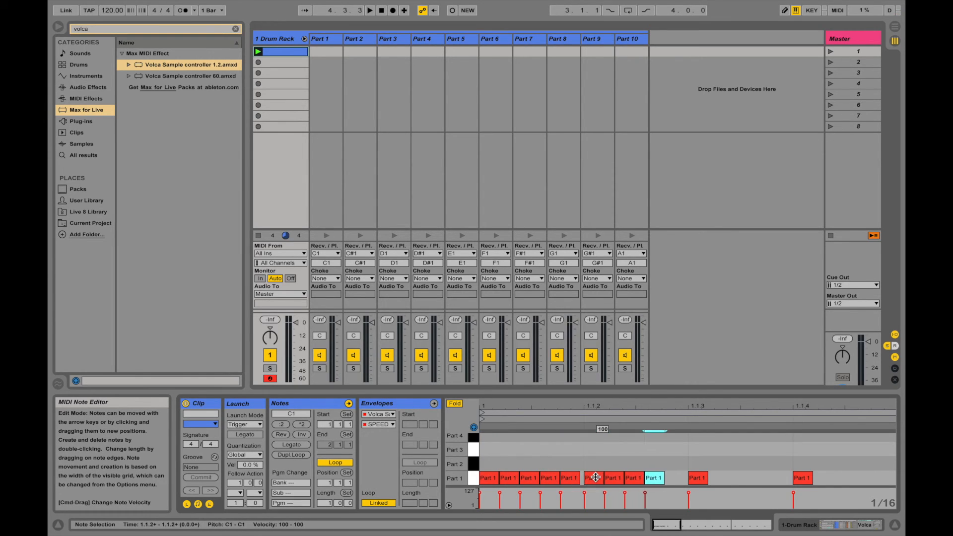
pyautogui.click(258, 51)
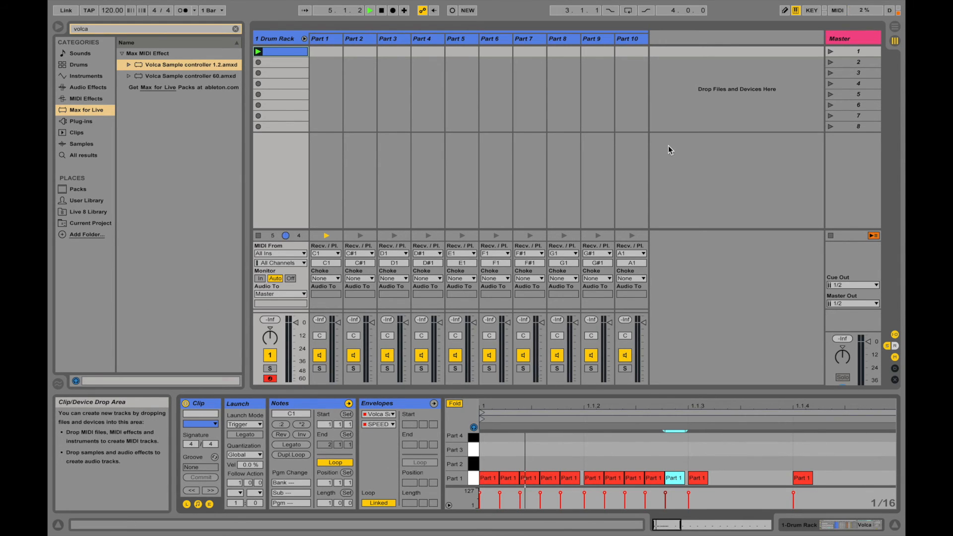
pyautogui.press('space')
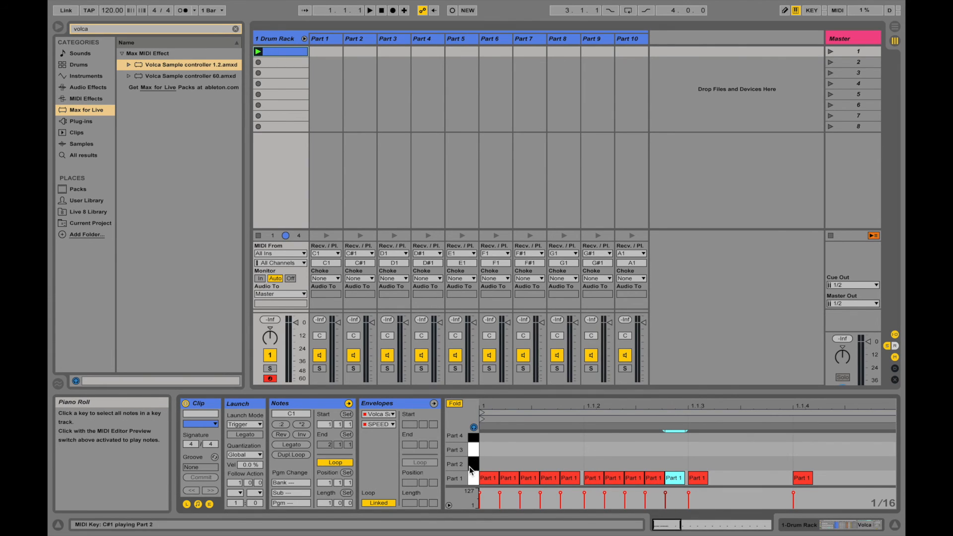
# Enlarge the note editor and enter sixteenths for Part 4 at 1, Part 8 at 1.2, Part 7 at 1.2.2 and Part 6 at 1.2.3.
pyautogui.scroll(3, 469, 467)
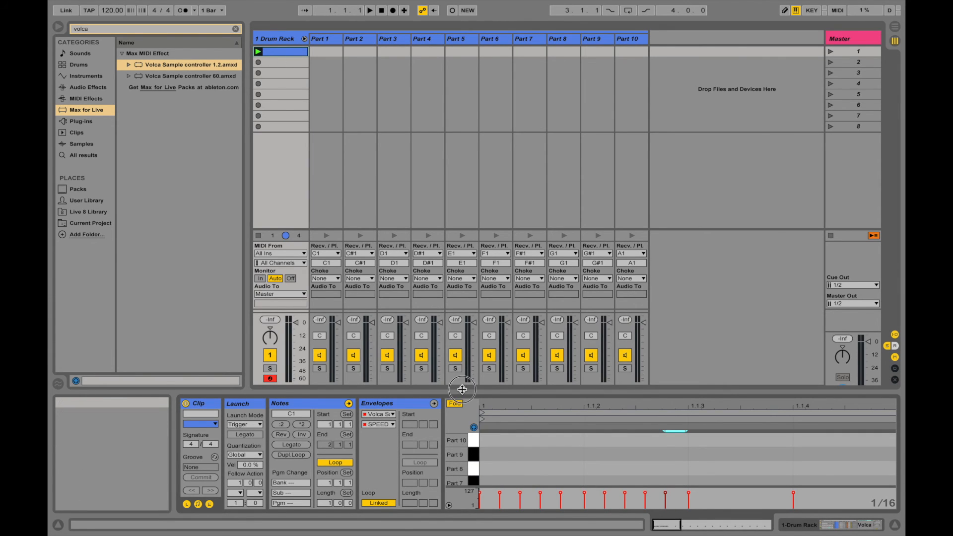
pyautogui.moveTo(462, 389); pyautogui.dragTo(463, 186)
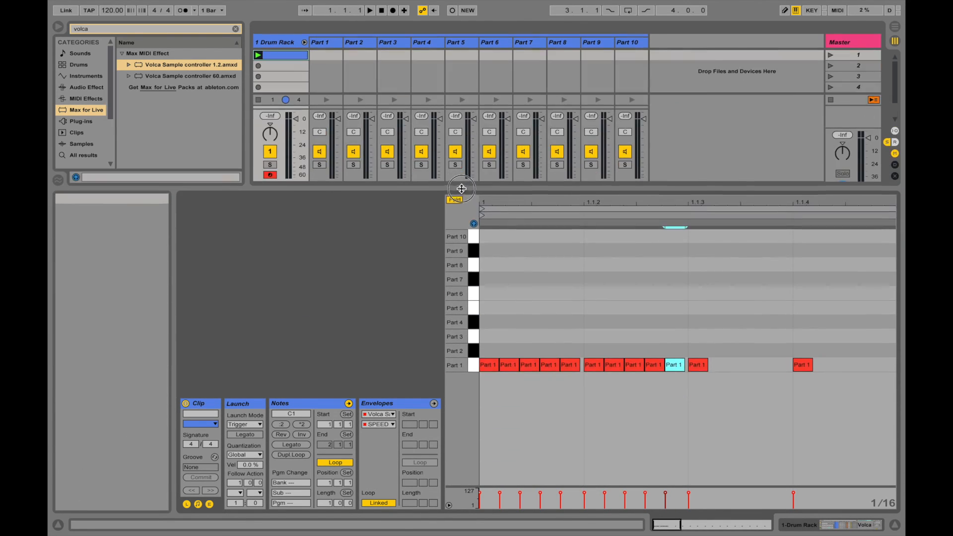
pyautogui.doubleClick(508, 317)
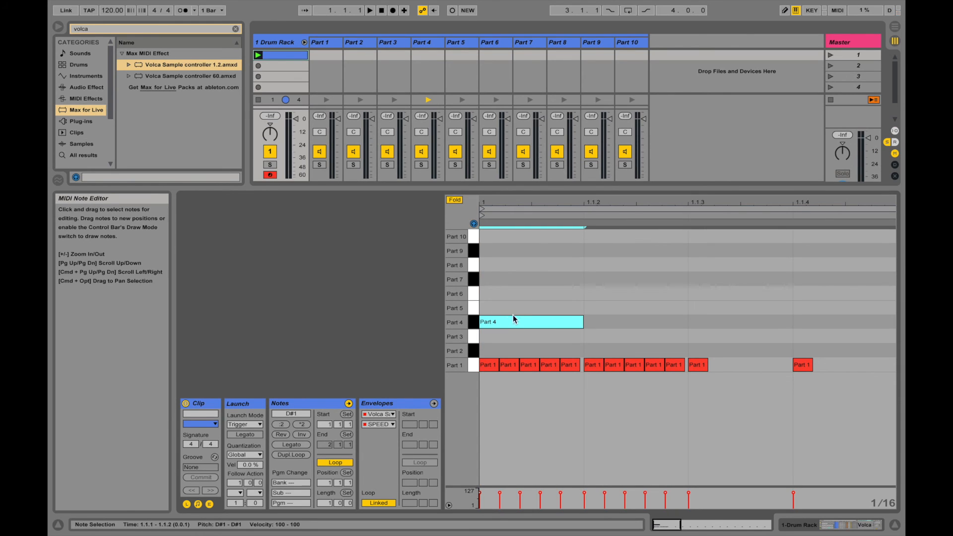
pyautogui.click(589, 265)
pyautogui.doubleClick(623, 279)
pyautogui.doubleClick(654, 293)
# Add sixteenths for Part 4 at 1.3, Part 8 at 1.3.2, Part 10 at 1.3.4 and Part 9 at 1.4 and 1.4.3, and play the clip.
pyautogui.doubleClick(706, 322)
pyautogui.doubleClick(728, 265)
pyautogui.doubleClick(769, 237)
pyautogui.doubleClick(803, 251)
pyautogui.doubleClick(854, 251)
pyautogui.press('space')
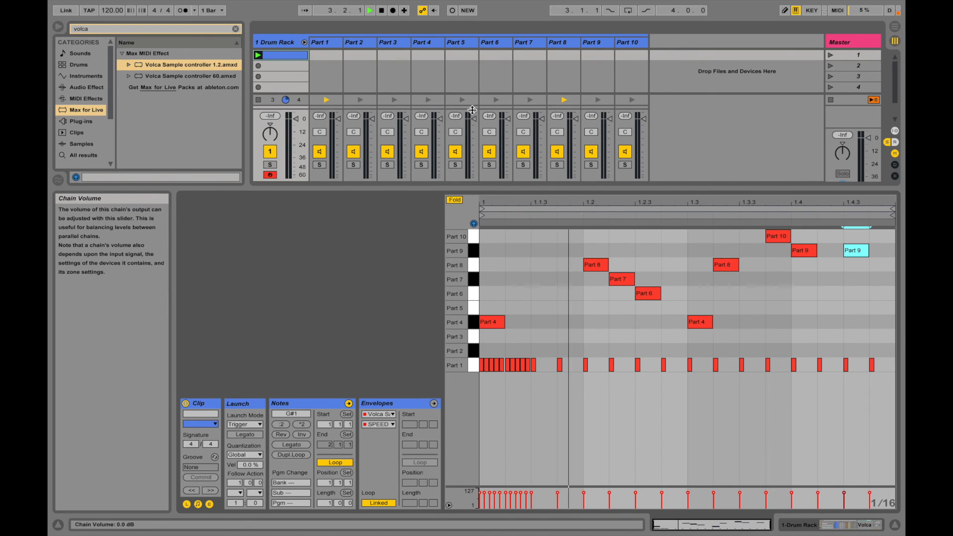
pyautogui.press('space')
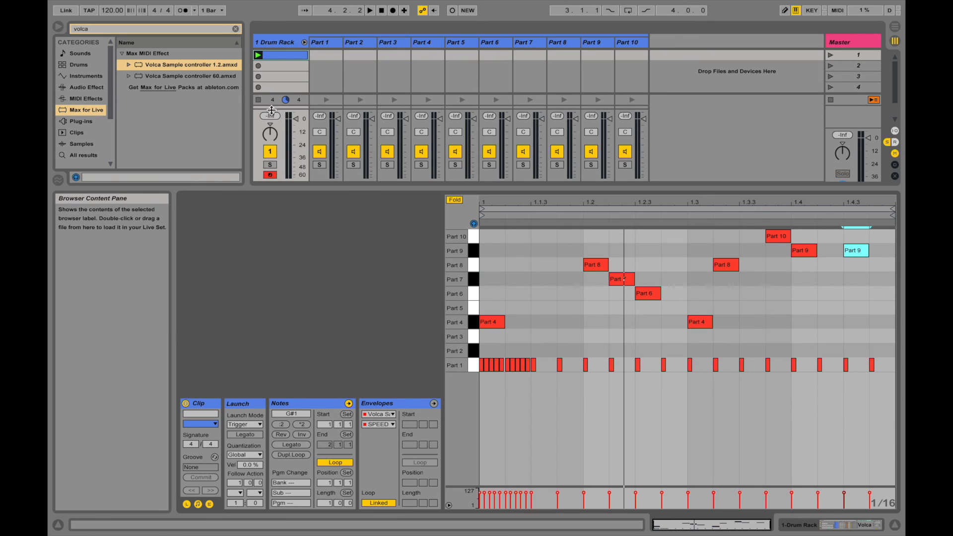